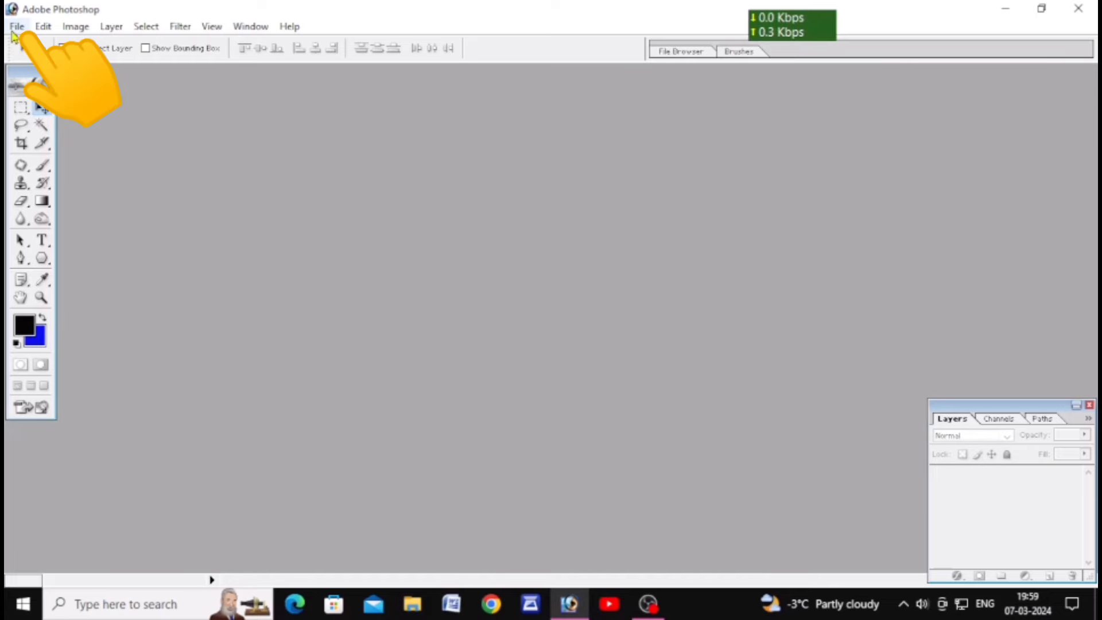
- Open pexels-moose-photos-1036623-removebg-preview from the Downloads folder and maximize its document window
{"action": "left_click", "coordinate": [16, 28]}
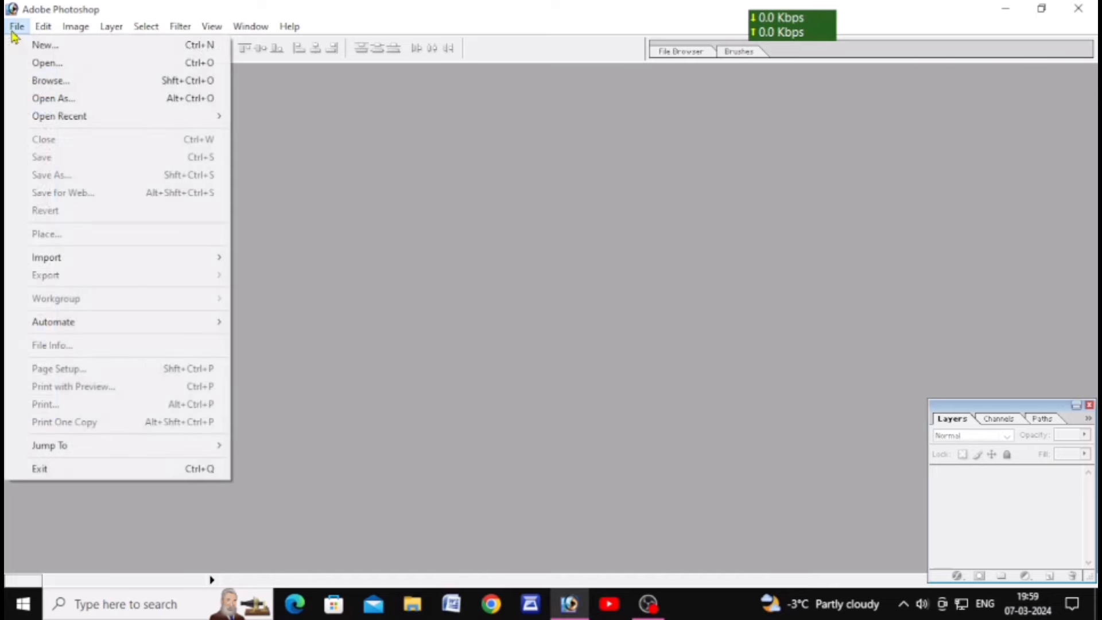
{"action": "left_click", "coordinate": [46, 64]}
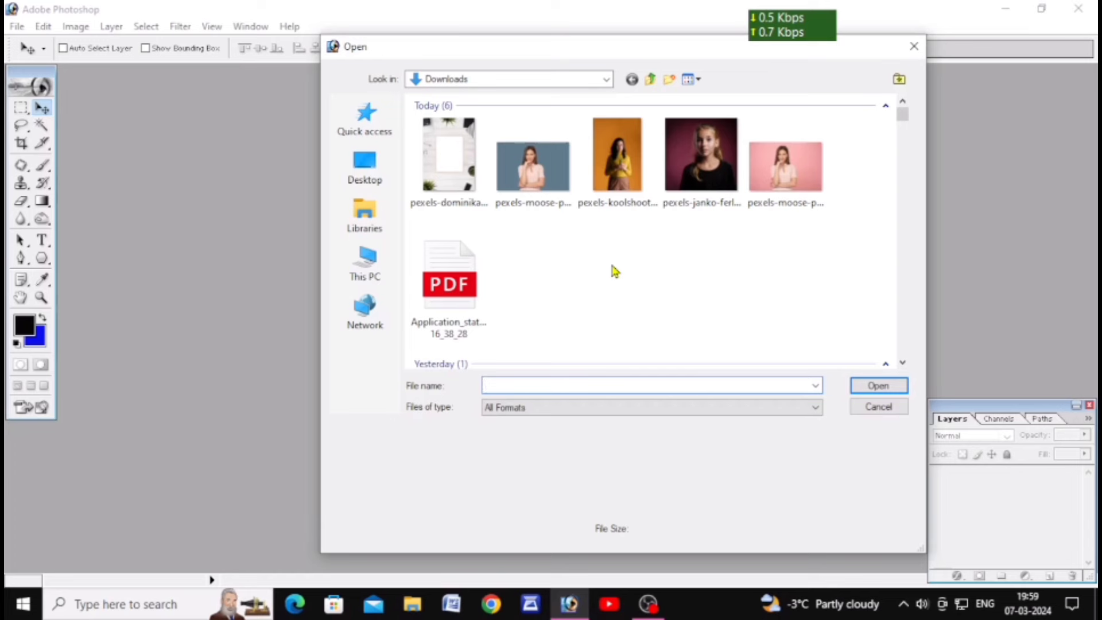
{"action": "left_click", "coordinate": [559, 176]}
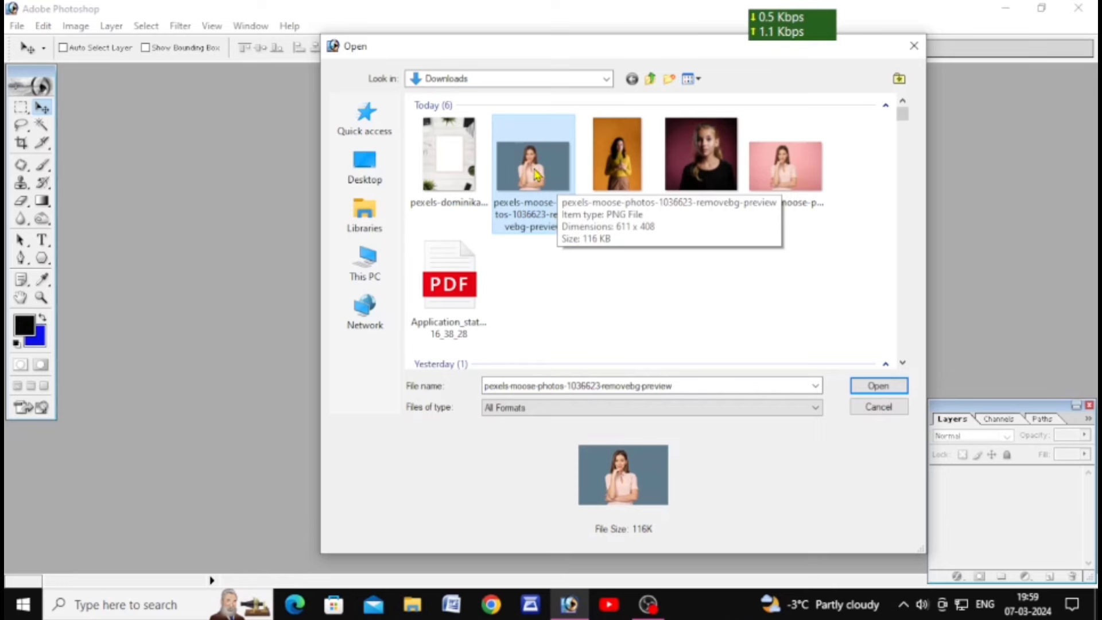
{"action": "left_click", "coordinate": [876, 388]}
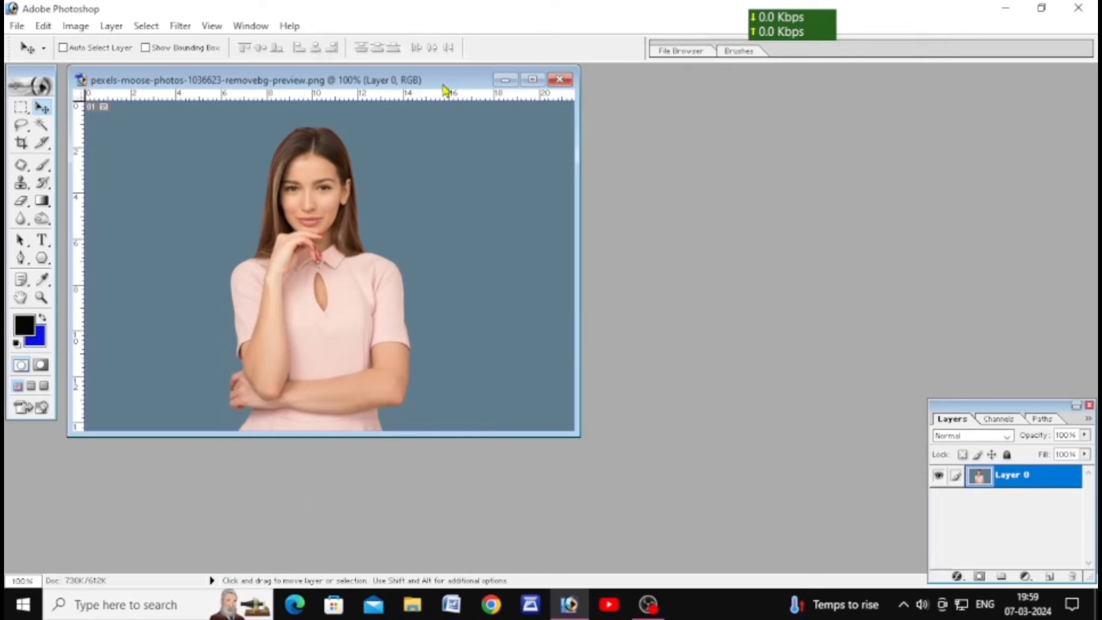
{"action": "left_click_drag", "start_coordinate": [444, 89], "coordinate": [558, 99]}
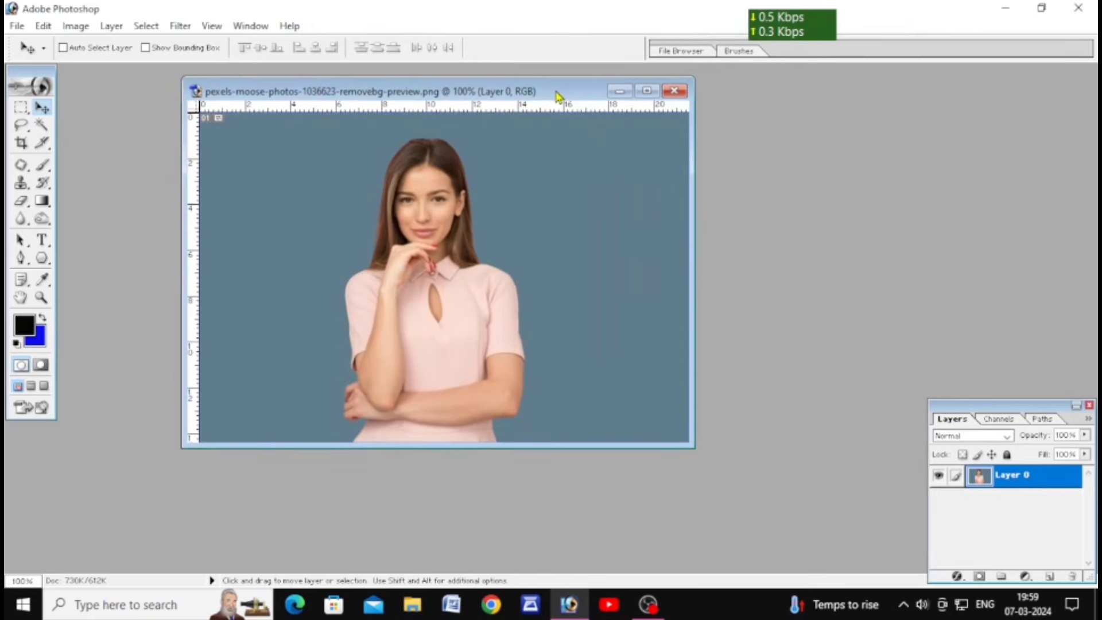
{"action": "left_click", "coordinate": [646, 91]}
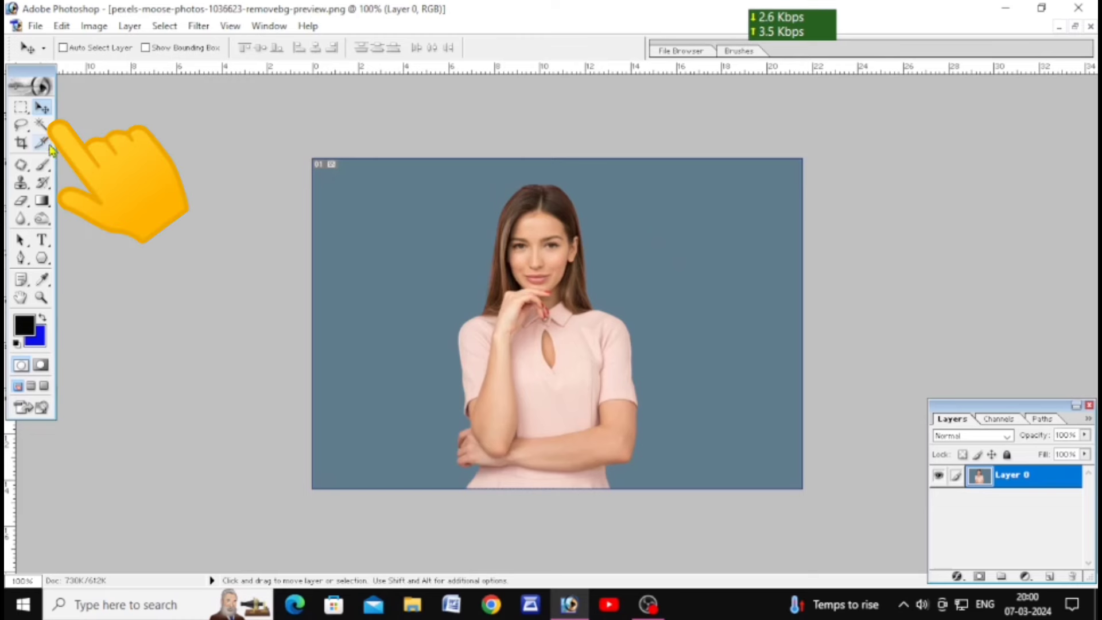
- Select the plain blue background around the woman with the Magic Wand and delete it
{"action": "left_click", "coordinate": [41, 125]}
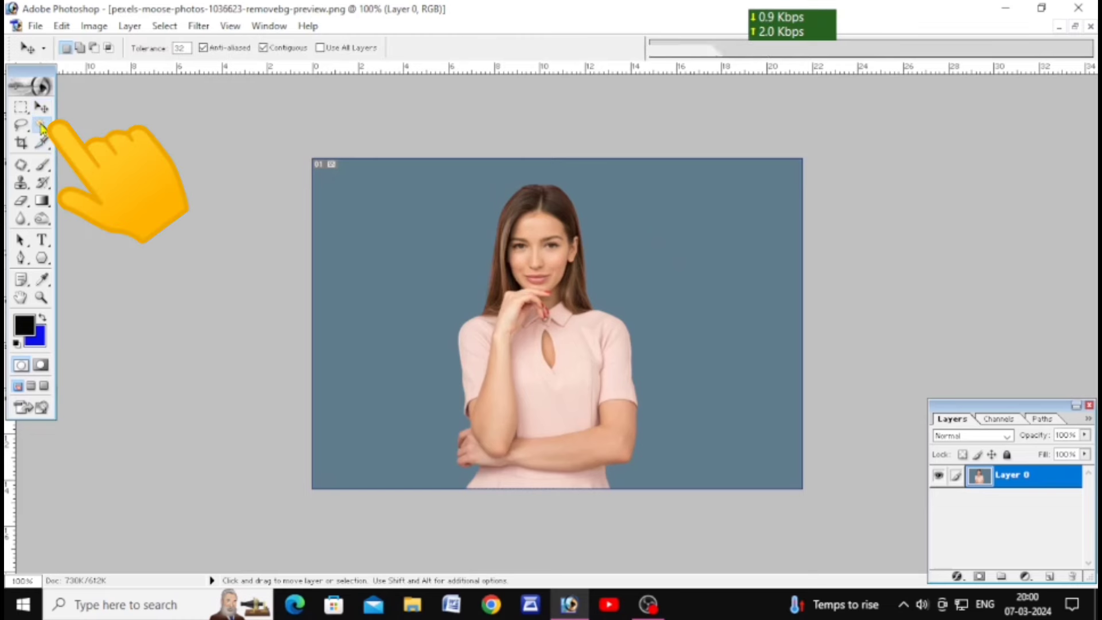
{"action": "left_click", "coordinate": [361, 264]}
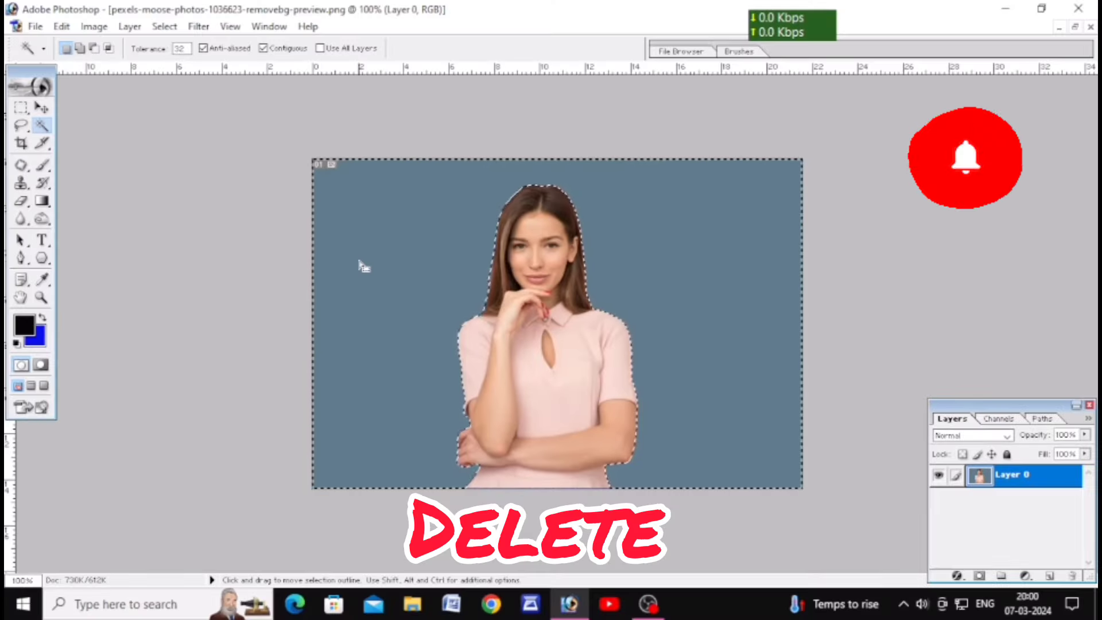
{"action": "key", "text": "Delete"}
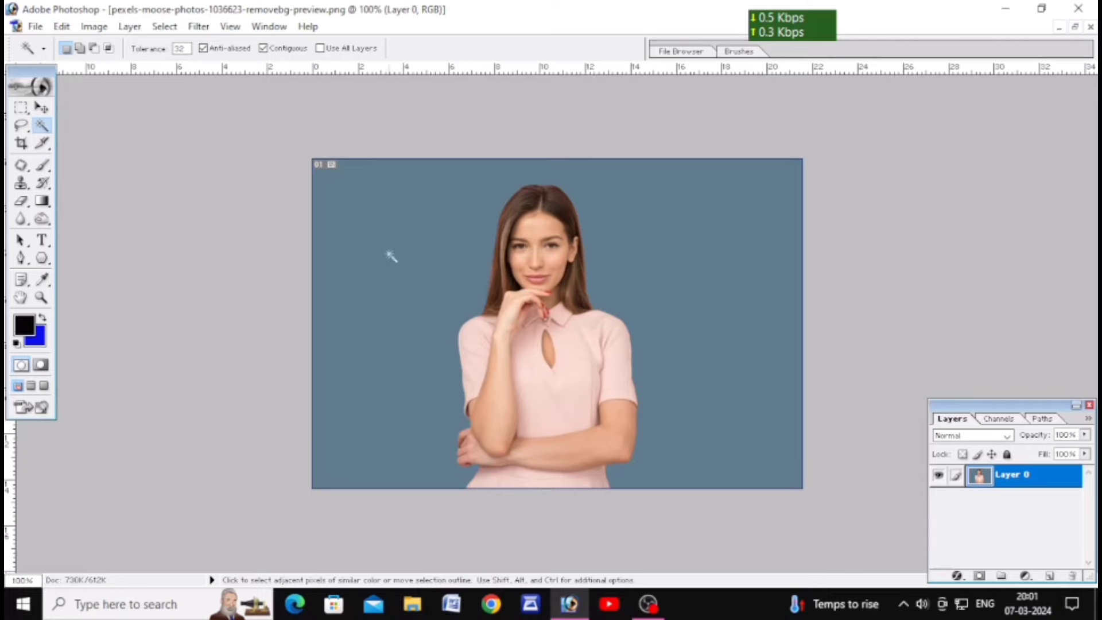
- Open the photo pexels-hurrah-suhail-11934978.jpg from the Downloads folder
{"action": "left_click", "coordinate": [35, 26]}
{"action": "left_click", "coordinate": [58, 64]}
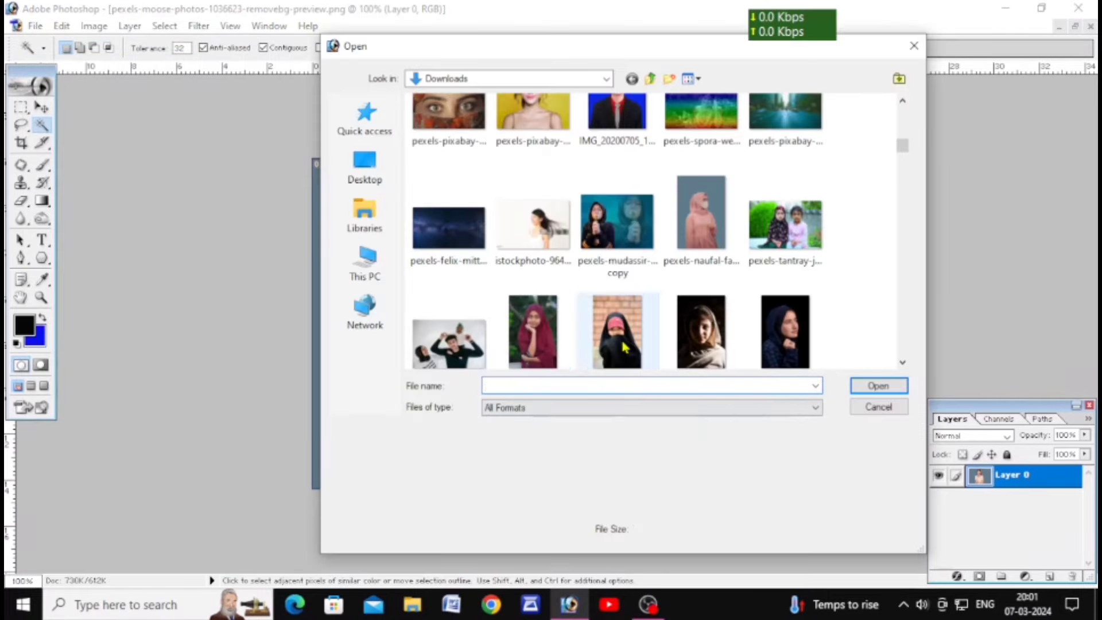
{"action": "left_click", "coordinate": [624, 346]}
{"action": "left_click", "coordinate": [872, 388]}
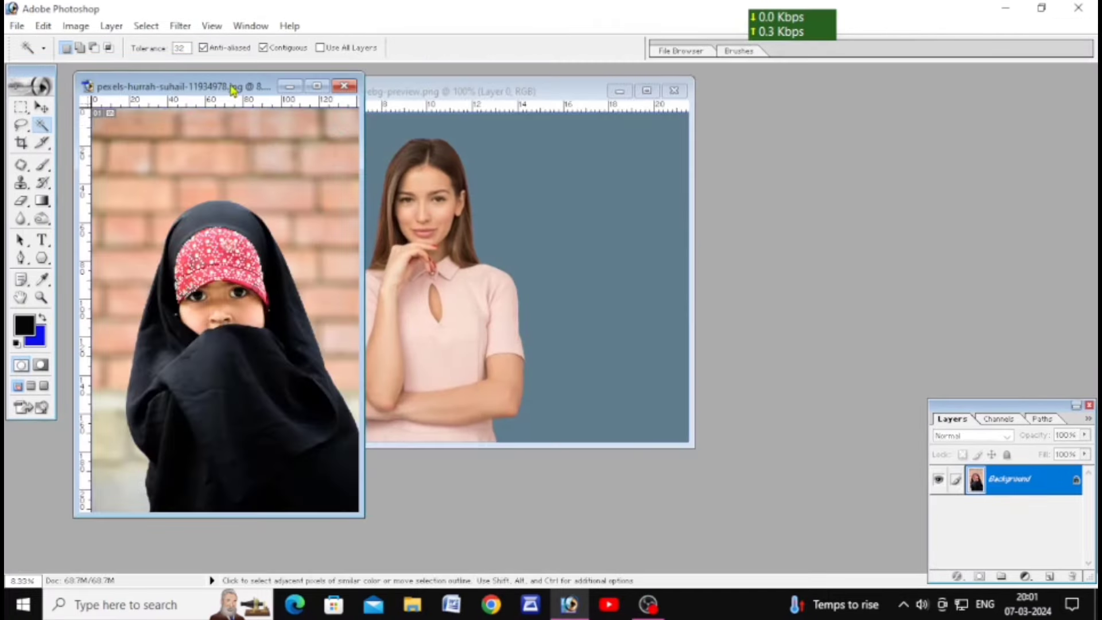
- Compare the two photos side by side, then maximize the veiled child's photo and fit it to the screen
{"action": "left_click_drag", "start_coordinate": [233, 90], "coordinate": [776, 98]}
{"action": "left_click", "coordinate": [527, 92]}
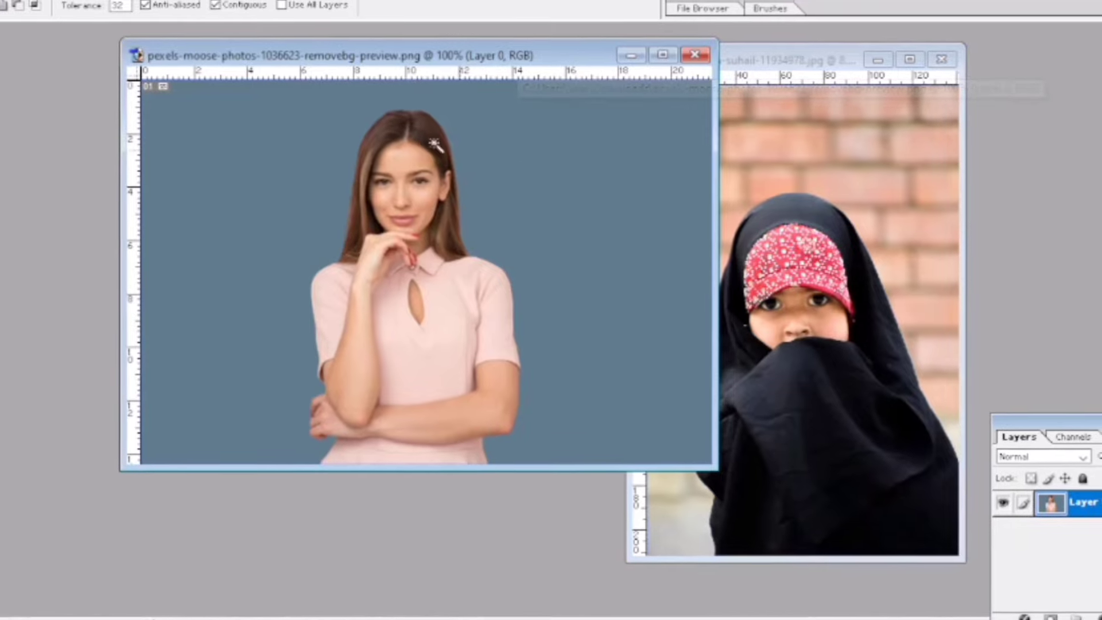
{"action": "left_click_drag", "start_coordinate": [548, 47], "coordinate": [405, 42]}
{"action": "left_click", "coordinate": [766, 52]}
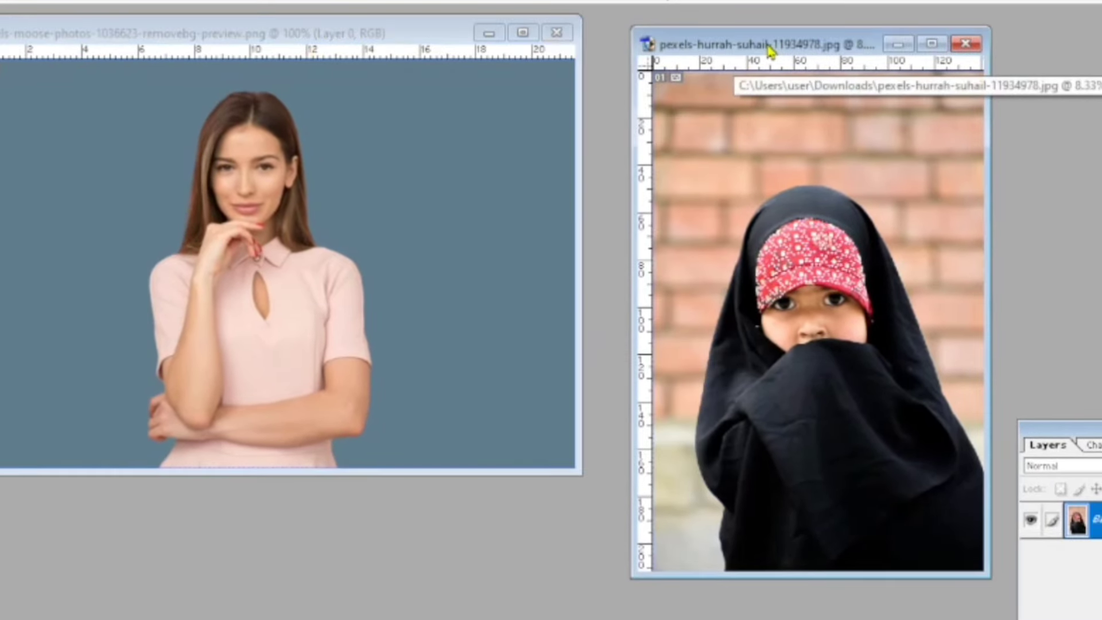
{"action": "left_click_drag", "start_coordinate": [801, 41], "coordinate": [349, 41]}
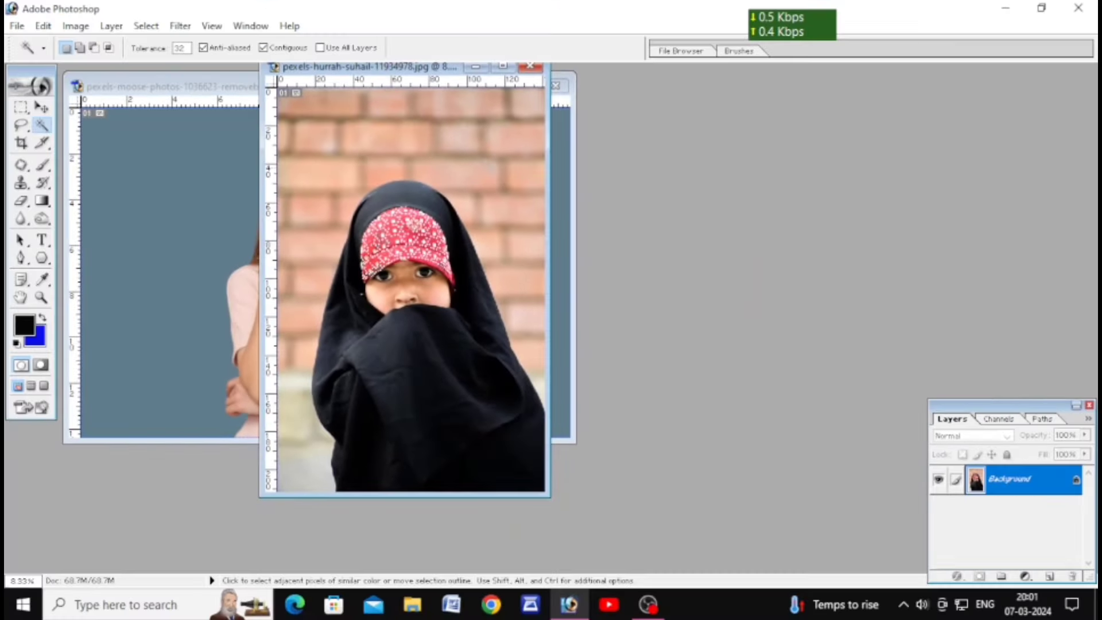
{"action": "left_click", "coordinate": [502, 66]}
{"action": "key", "text": "ctrl+0"}
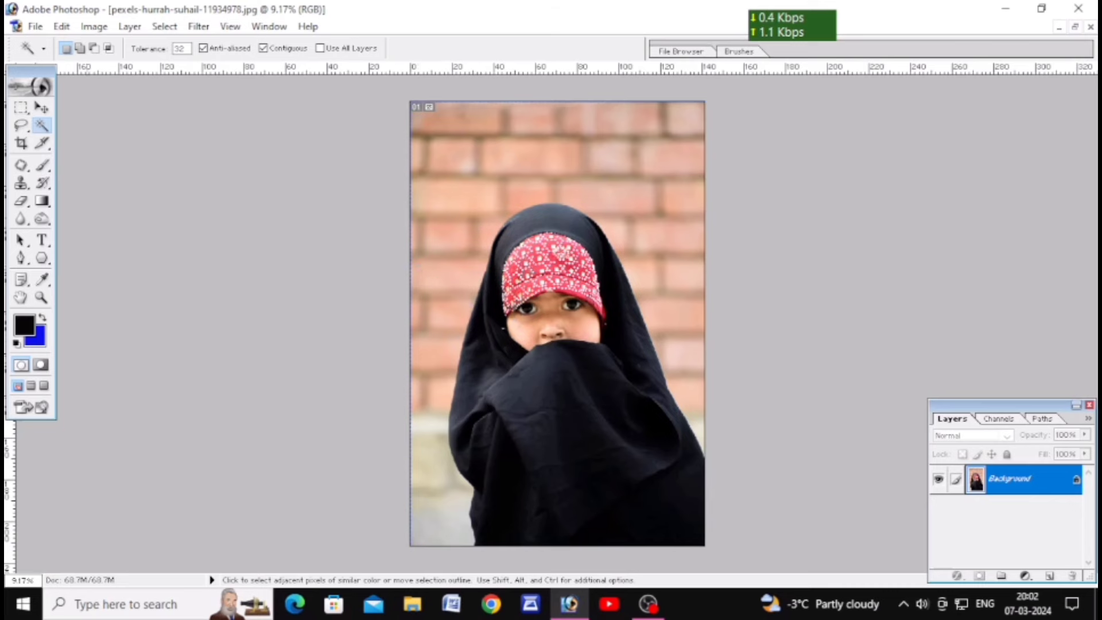
- Start a Pen tool path at the photo's bottom edge and trace the black veil's left outline up to the head
{"action": "left_click", "coordinate": [21, 257]}
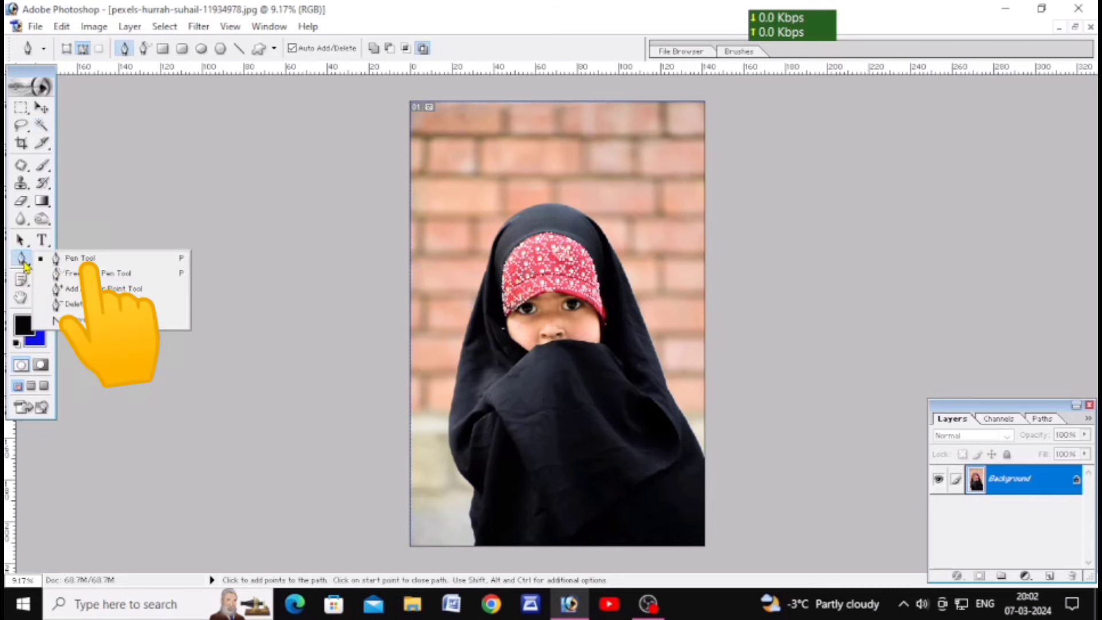
{"action": "left_click", "coordinate": [84, 256]}
{"action": "scroll", "coordinate": [477, 541], "scroll_direction": "up", "scroll_amount": 1}
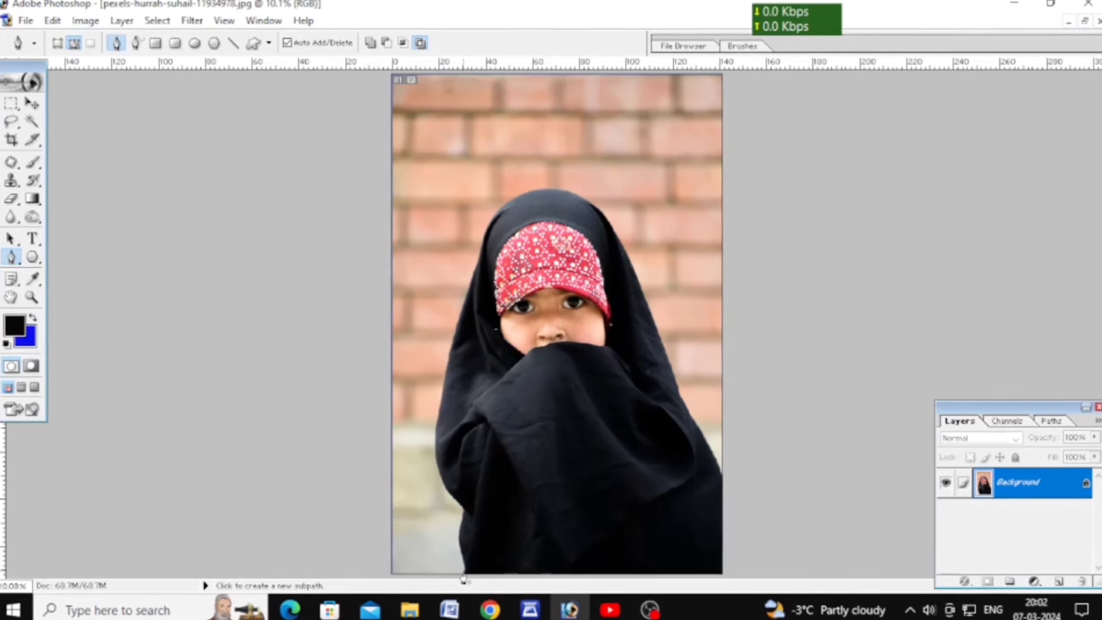
{"action": "left_click", "coordinate": [463, 573]}
{"action": "left_click", "coordinate": [463, 560]}
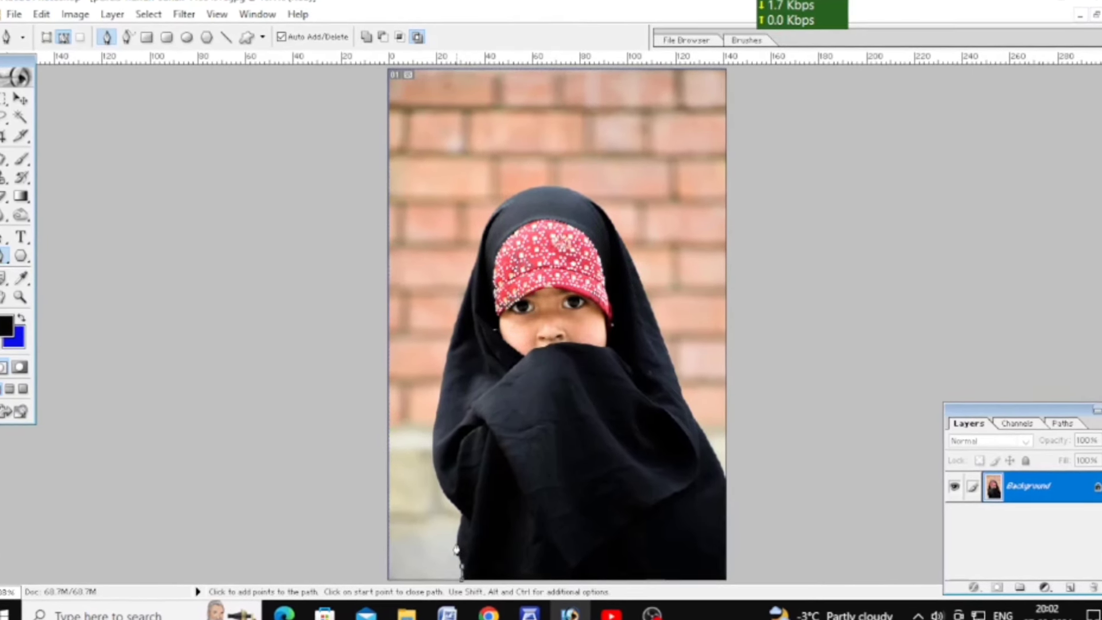
{"action": "left_click", "coordinate": [457, 544]}
{"action": "left_click", "coordinate": [462, 525]}
{"action": "left_click", "coordinate": [458, 514]}
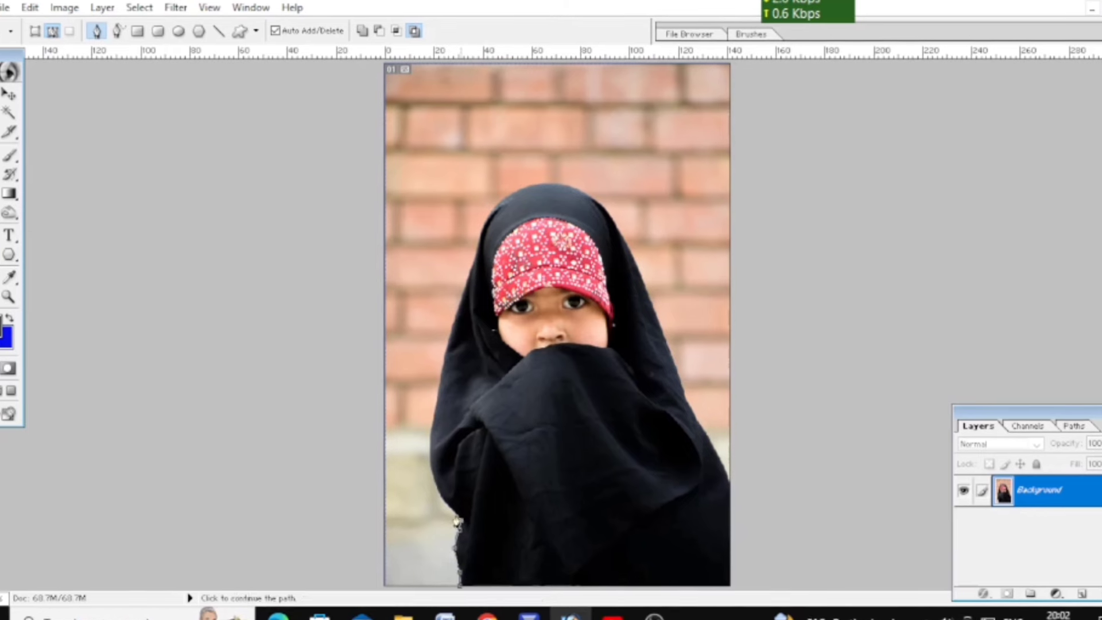
{"action": "left_click", "coordinate": [442, 496]}
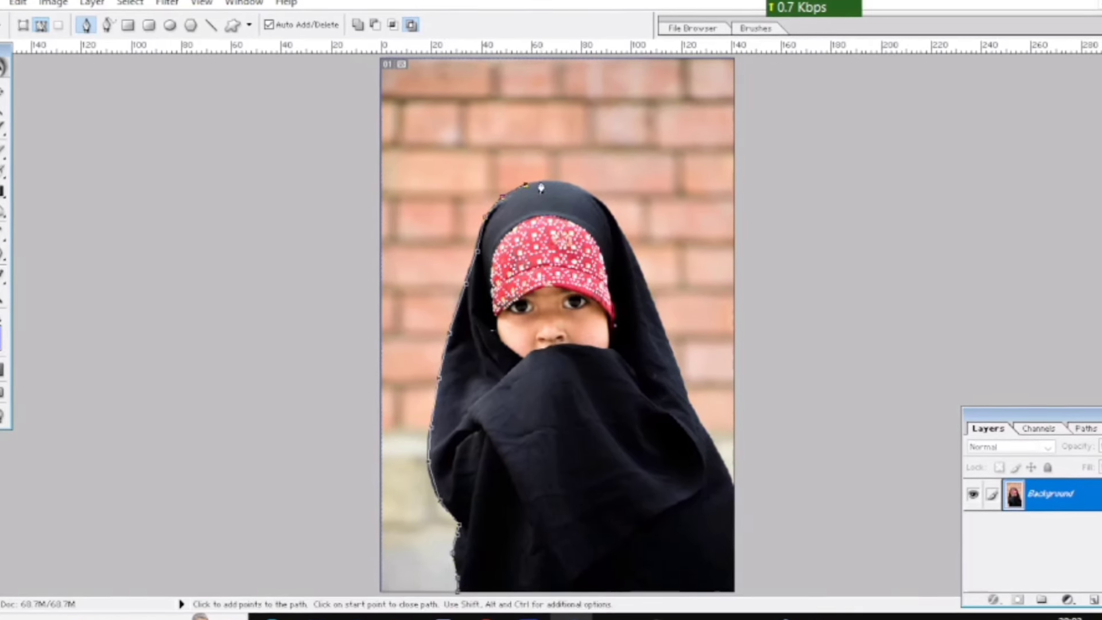
- Continue the path over the top of the head and down the veil's right outline towards the photo's edge
{"action": "left_click", "coordinate": [568, 185]}
{"action": "left_click", "coordinate": [609, 210]}
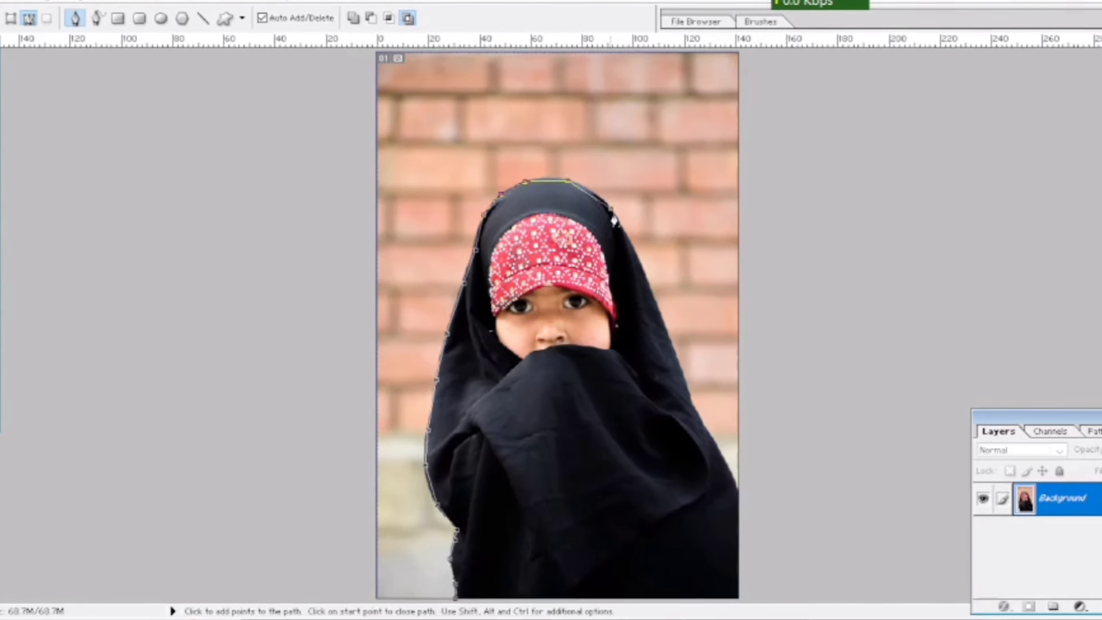
{"action": "left_click", "coordinate": [655, 298]}
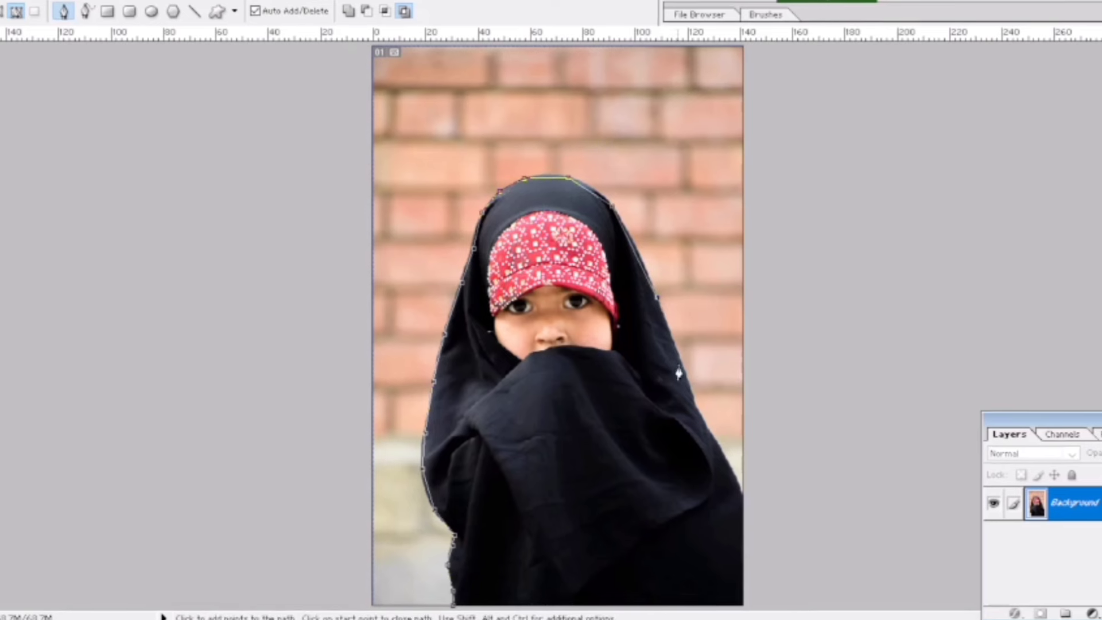
{"action": "left_click", "coordinate": [683, 371]}
{"action": "left_click", "coordinate": [700, 419]}
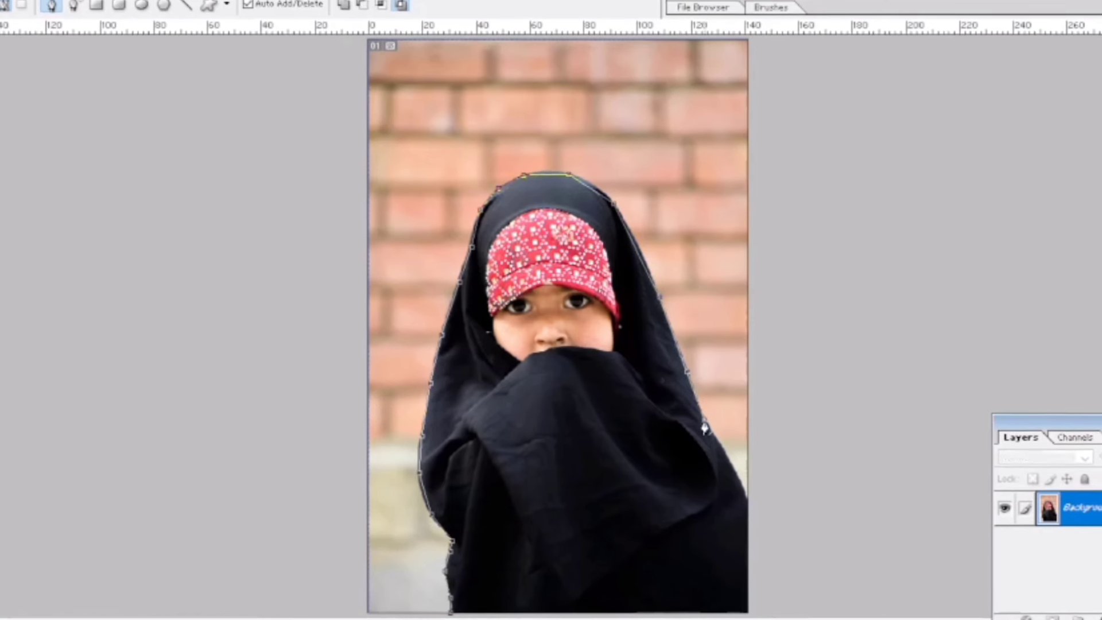
{"action": "left_click", "coordinate": [720, 444]}
{"action": "left_click", "coordinate": [736, 471]}
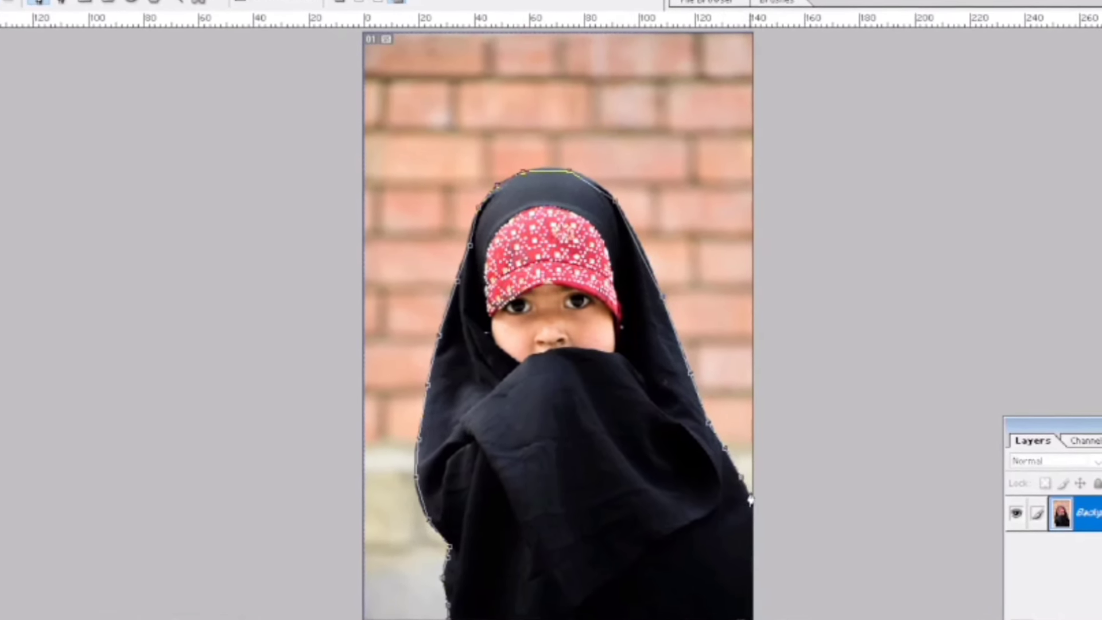
{"action": "left_click", "coordinate": [752, 493]}
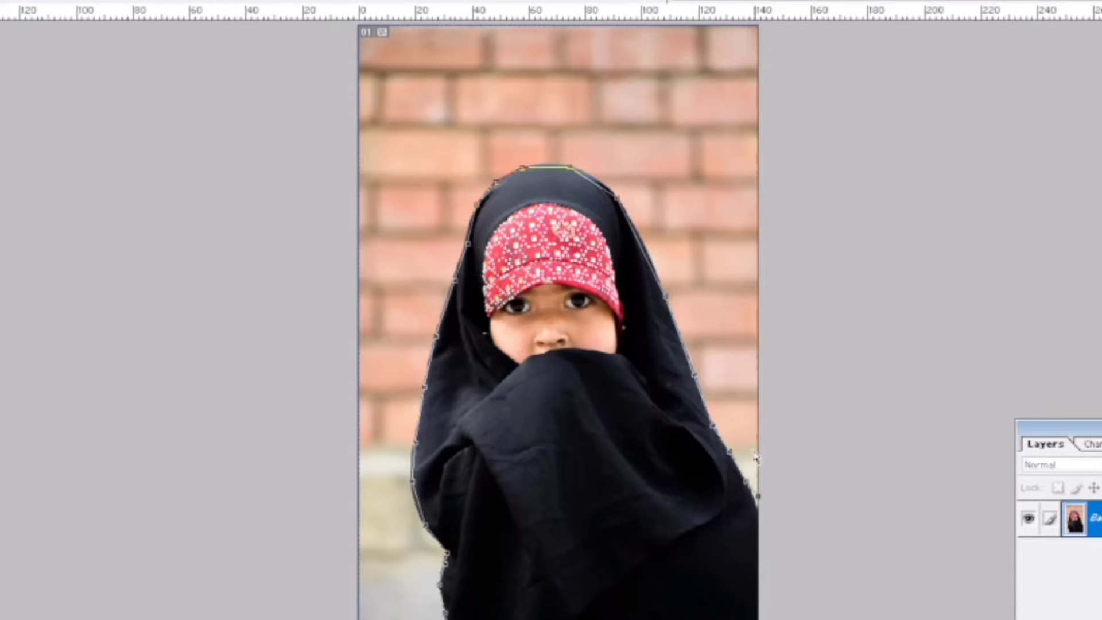
{"action": "key", "text": "ctrl+z"}
{"action": "left_click", "coordinate": [741, 390]}
{"action": "left_click", "coordinate": [727, 326]}
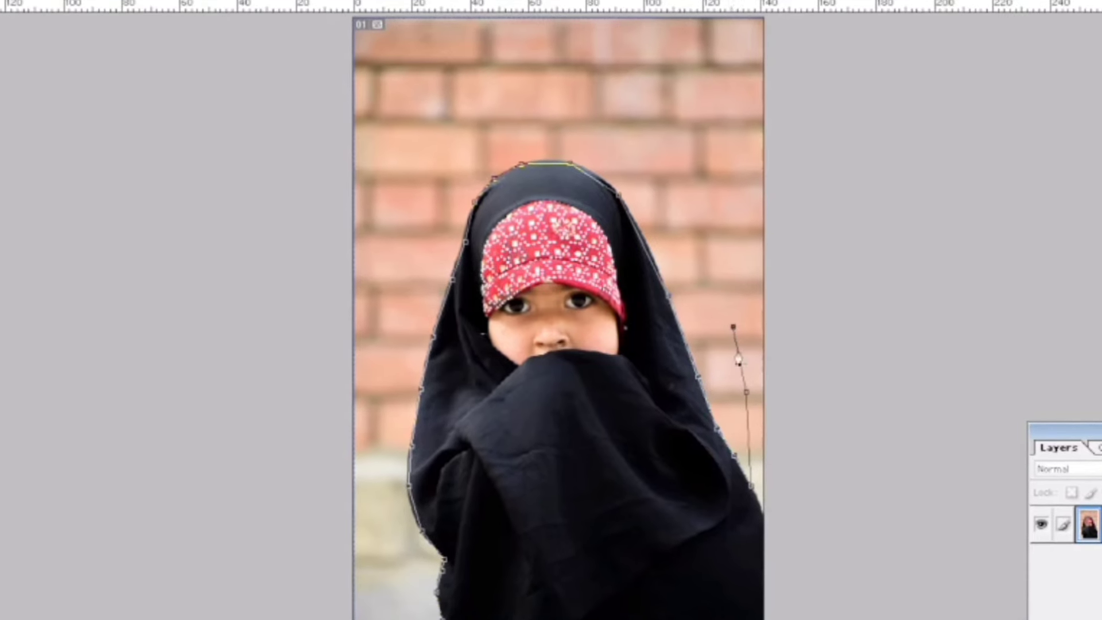
{"action": "key", "text": "ctrl+alt+z"}
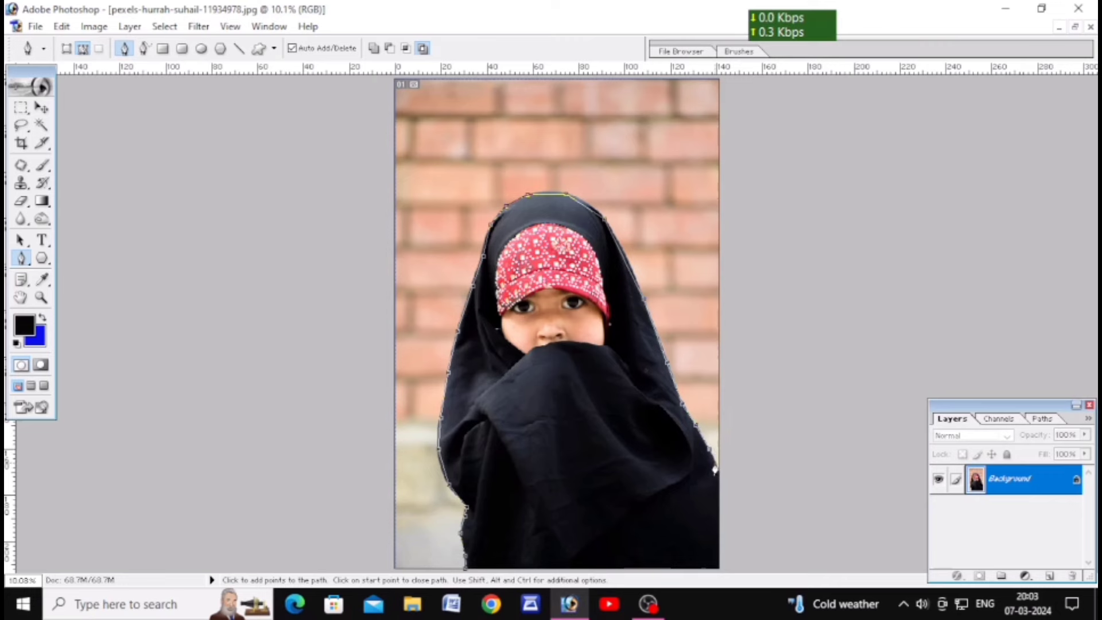
- Extend the path past the photo's right edge and route it outside the canvas up and over the top
{"action": "left_click_drag", "start_coordinate": [715, 467], "coordinate": [747, 454]}
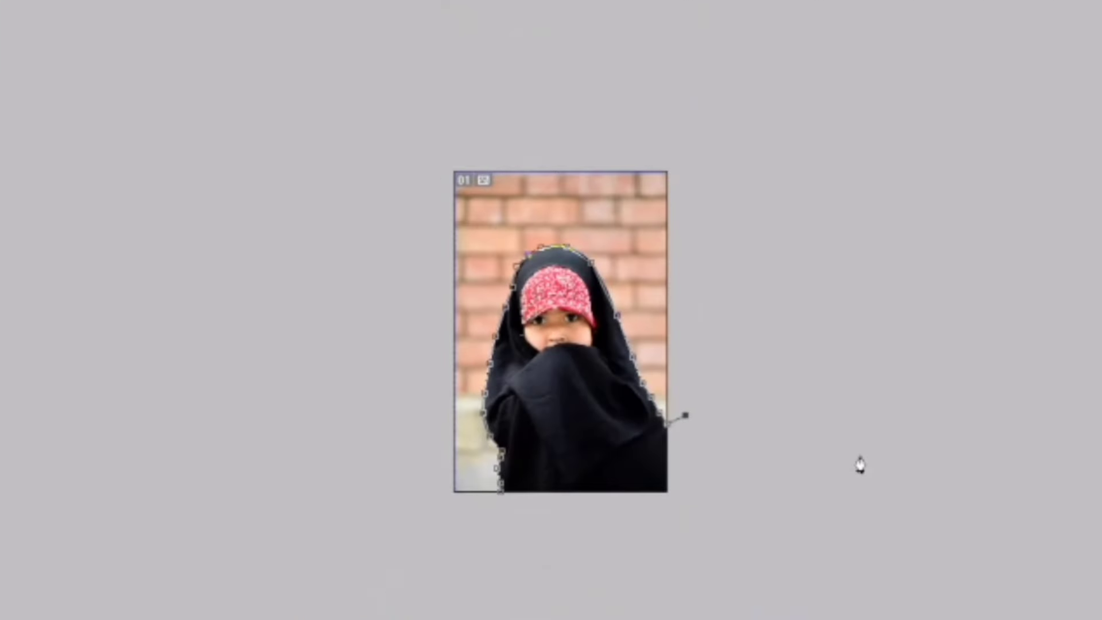
{"action": "left_click", "coordinate": [873, 312]}
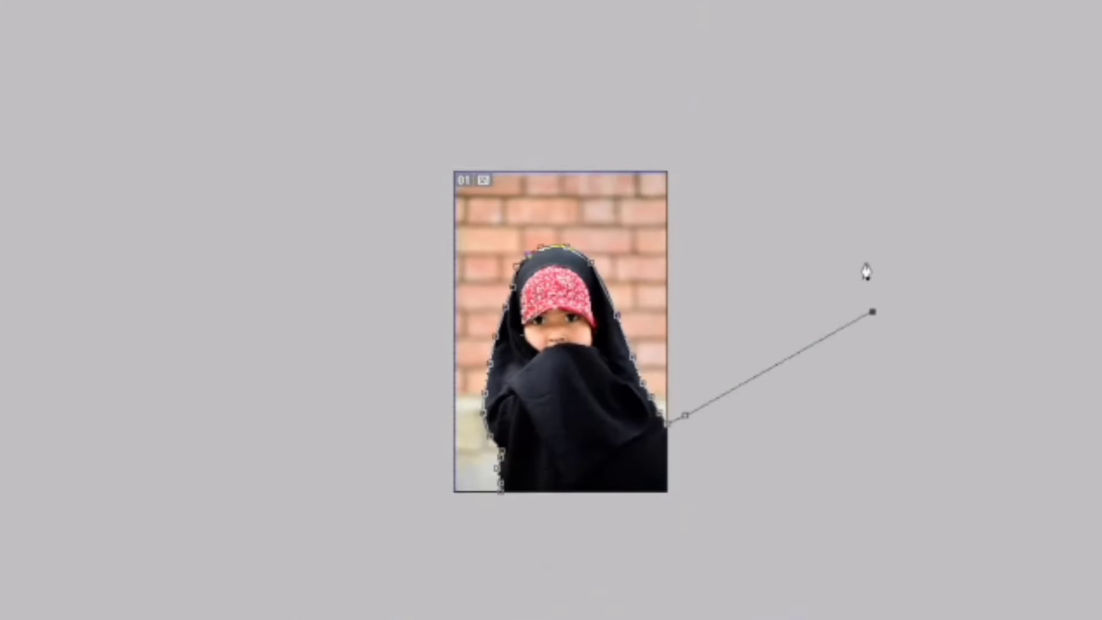
{"action": "left_click", "coordinate": [855, 173]}
{"action": "left_click", "coordinate": [798, 93]}
{"action": "left_click", "coordinate": [685, 67]}
{"action": "left_click", "coordinate": [513, 47]}
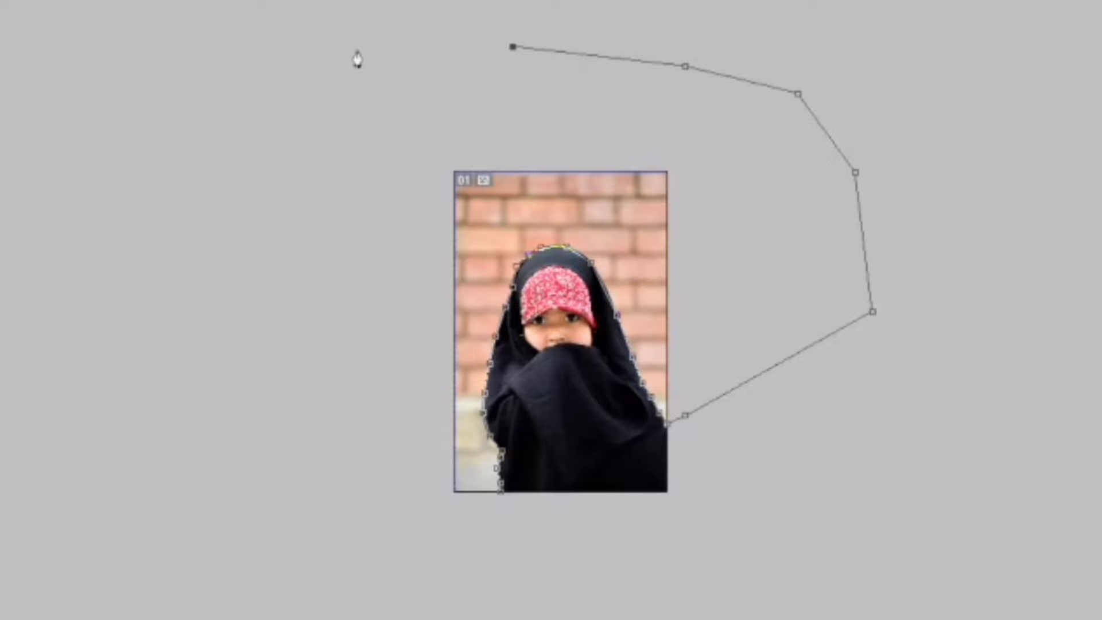
- Bring the path down outside the photo's left side and close it at the starting point below the veil
{"action": "left_click", "coordinate": [326, 54]}
{"action": "left_click_drag", "start_coordinate": [259, 117], "coordinate": [256, 131]}
{"action": "left_click", "coordinate": [258, 254]}
{"action": "left_click", "coordinate": [298, 403]}
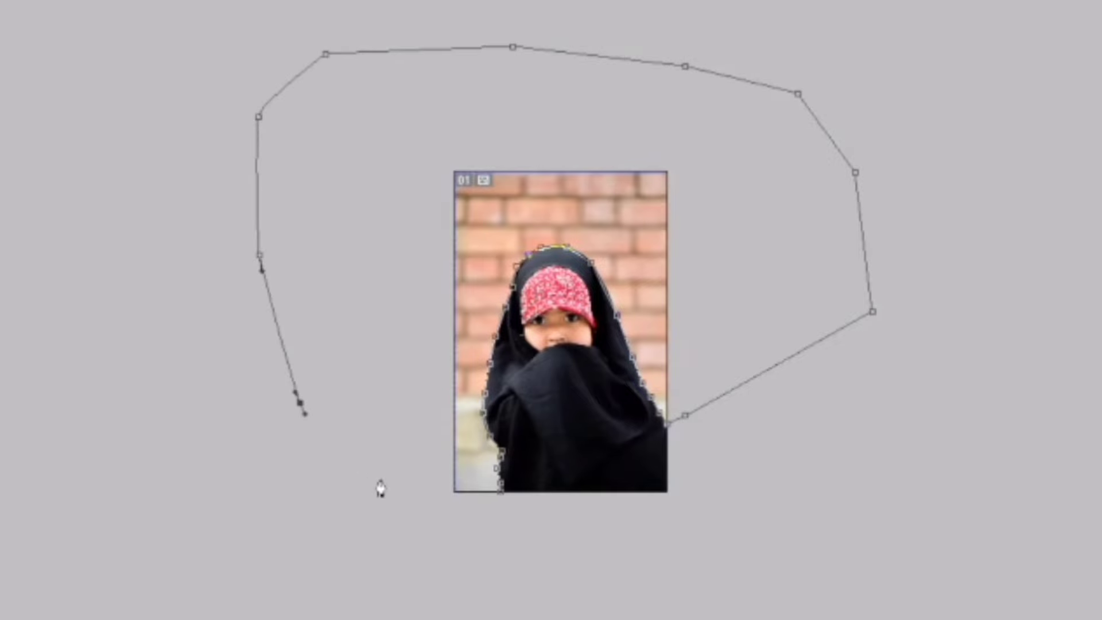
{"action": "left_click", "coordinate": [380, 479]}
{"action": "left_click", "coordinate": [510, 545]}
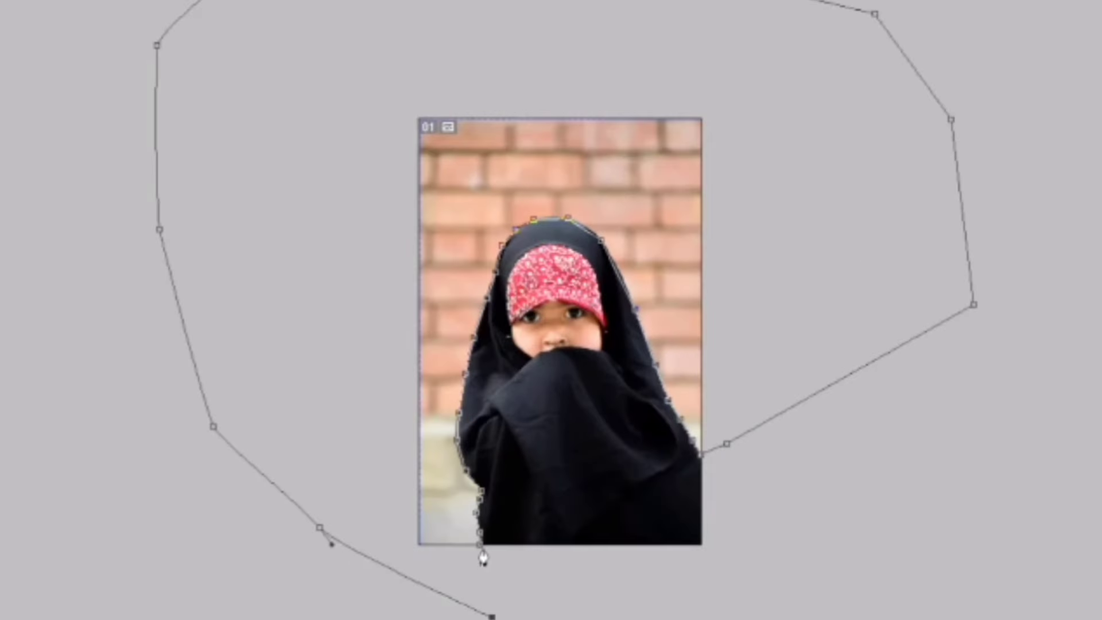
{"action": "left_click", "coordinate": [483, 552]}
- Convert the closed path into a selection and turn the locked Background into a regular layer
{"action": "key", "text": "ctrl+Return"}
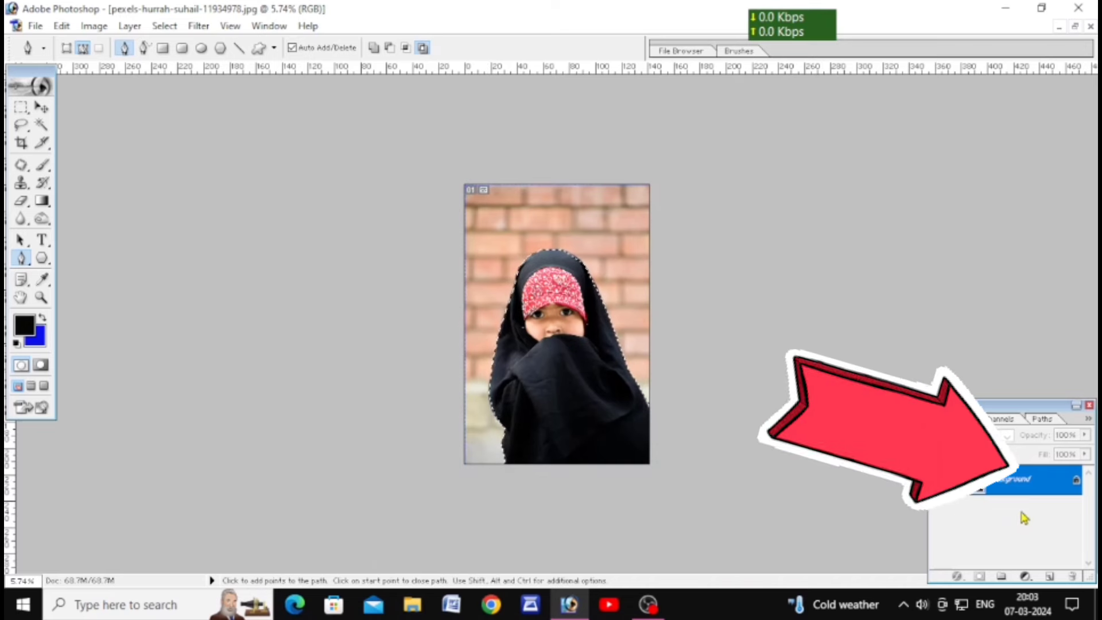
{"action": "double_click", "coordinate": [1075, 486]}
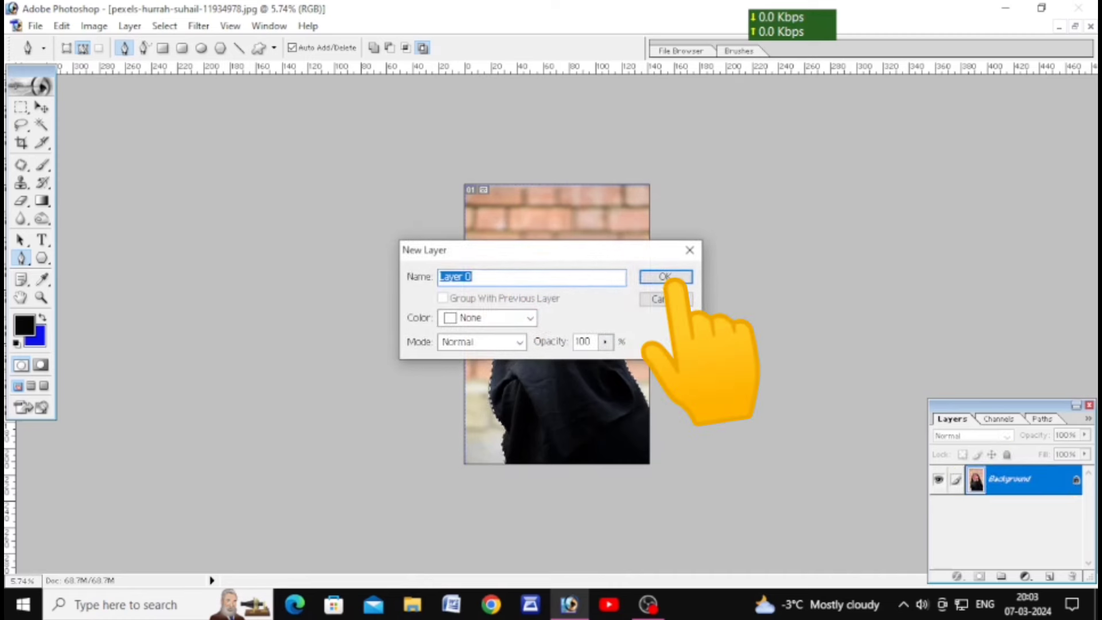
{"action": "left_click", "coordinate": [654, 280]}
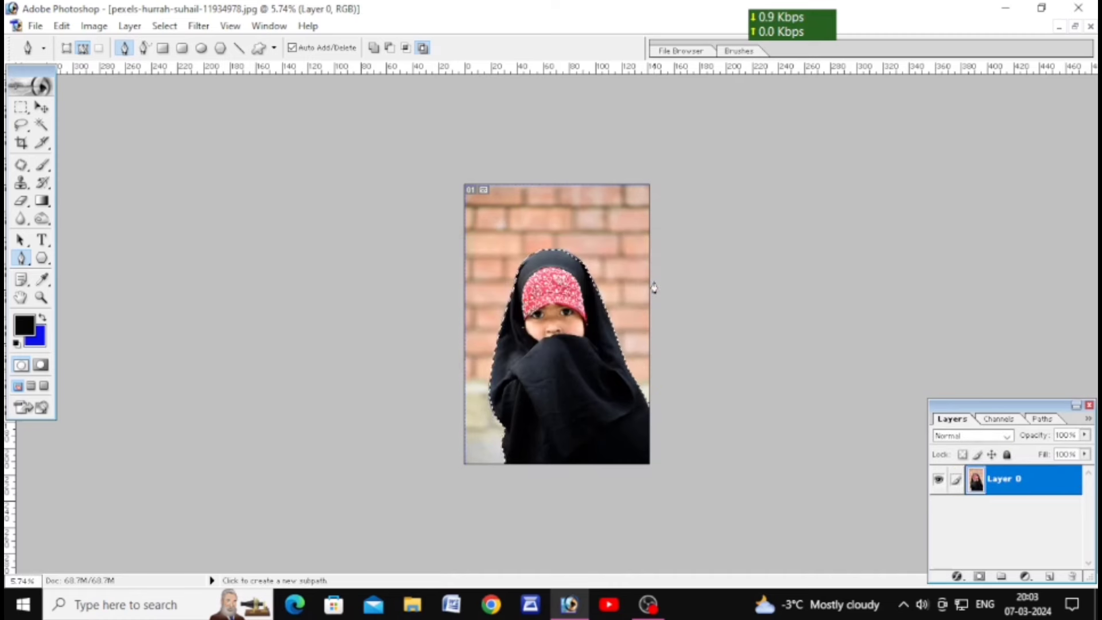
- Delete the selected brick-wall background, shift the veiled girl's cutout slightly left, and deselect
{"action": "key", "text": "Delete"}
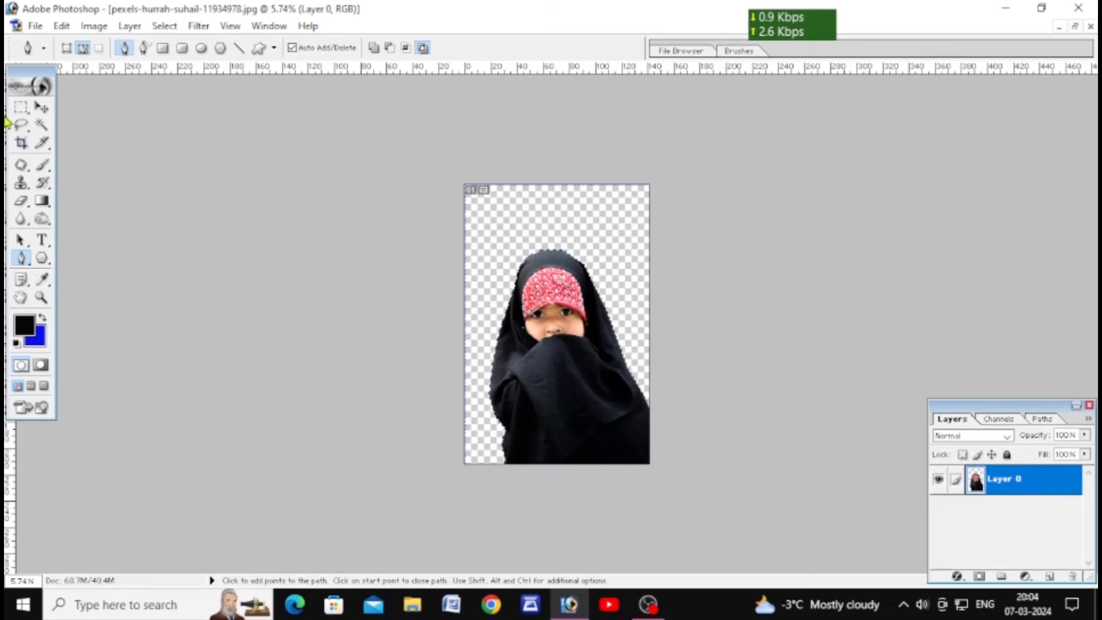
{"action": "left_click", "coordinate": [41, 107]}
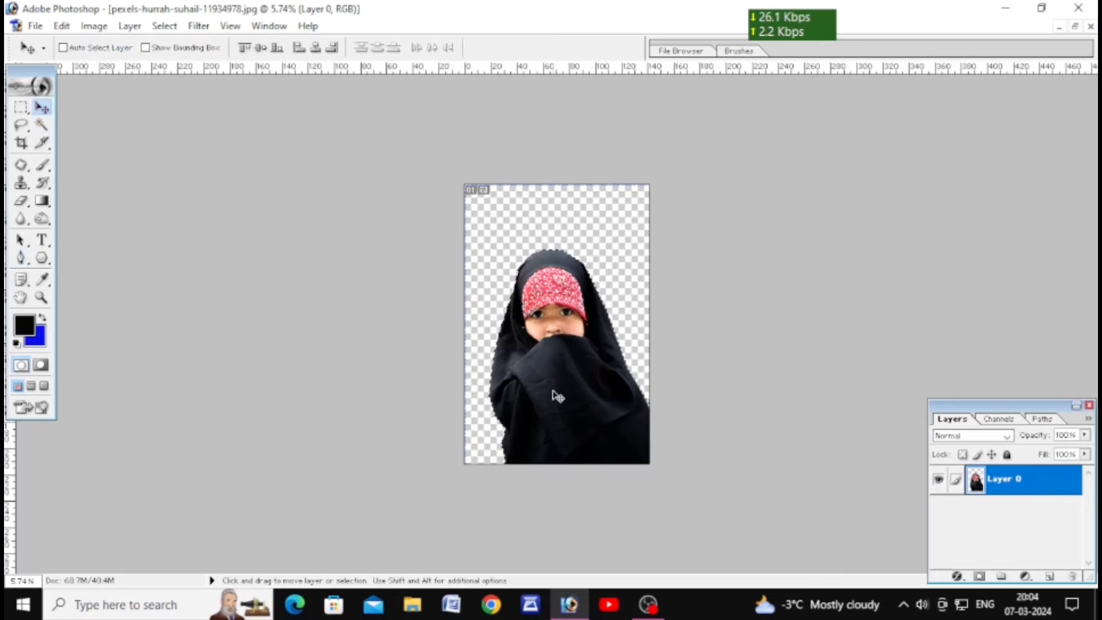
{"action": "left_click_drag", "start_coordinate": [554, 395], "coordinate": [539, 386]}
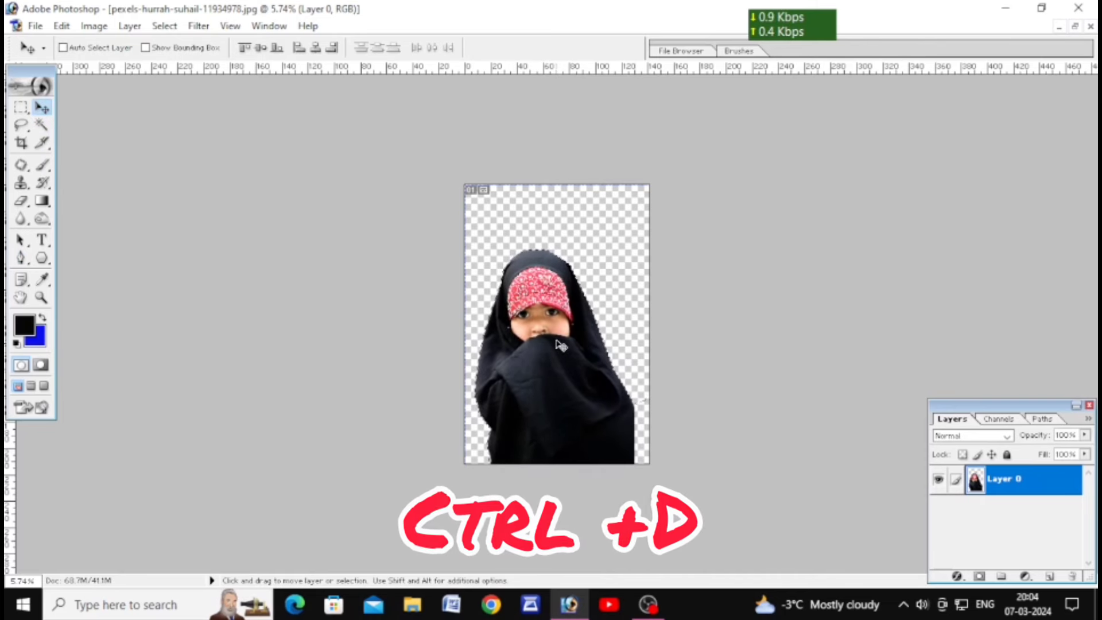
{"action": "key", "text": "ctrl+d"}
{"action": "scroll", "coordinate": [556, 343], "scroll_direction": "up", "scroll_amount": 2}
{"action": "scroll", "coordinate": [560, 342], "scroll_direction": "down", "scroll_amount": 3}
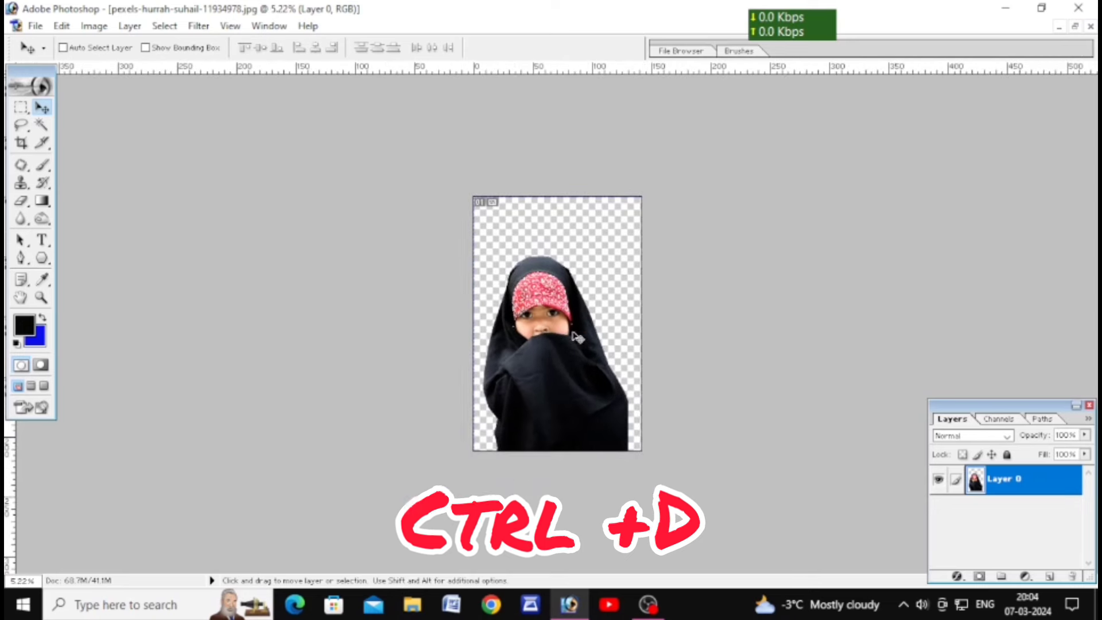
- Close the veiled girl's photo and move the window of the woman's photo towards the middle of the workspace
{"action": "left_click", "coordinate": [1074, 27]}
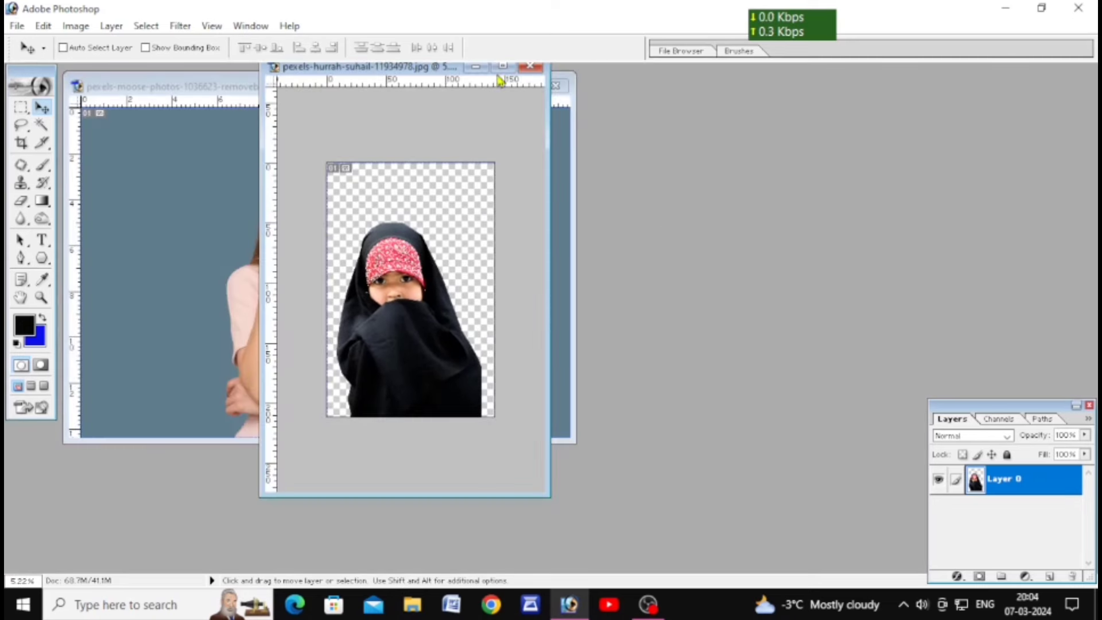
{"action": "left_click", "coordinate": [530, 66]}
{"action": "left_click", "coordinate": [553, 236]}
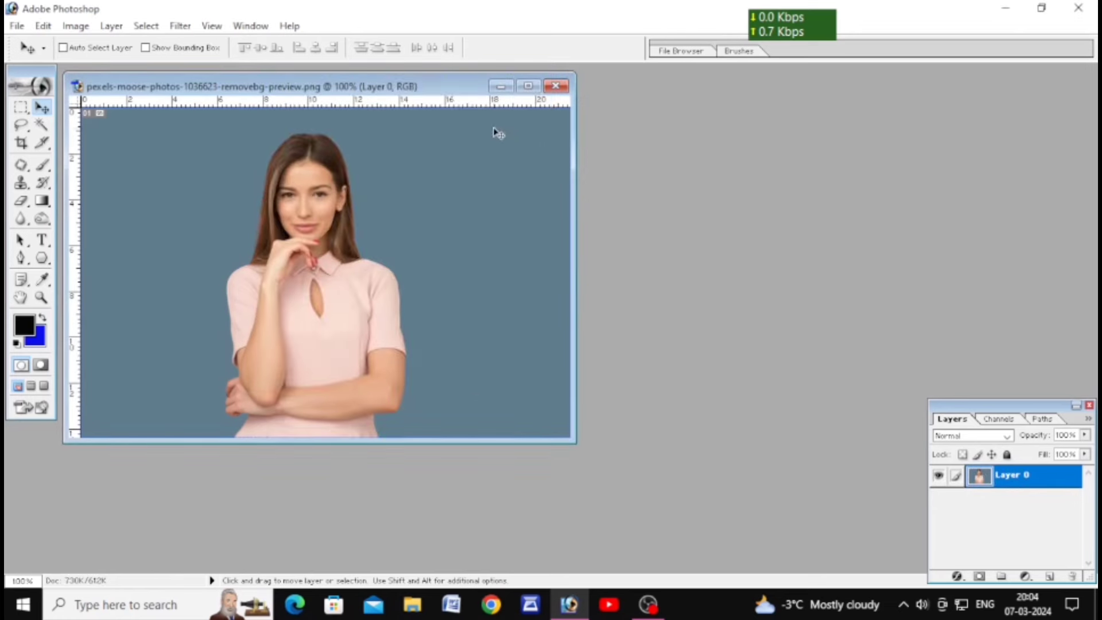
{"action": "left_click_drag", "start_coordinate": [405, 86], "coordinate": [567, 108]}
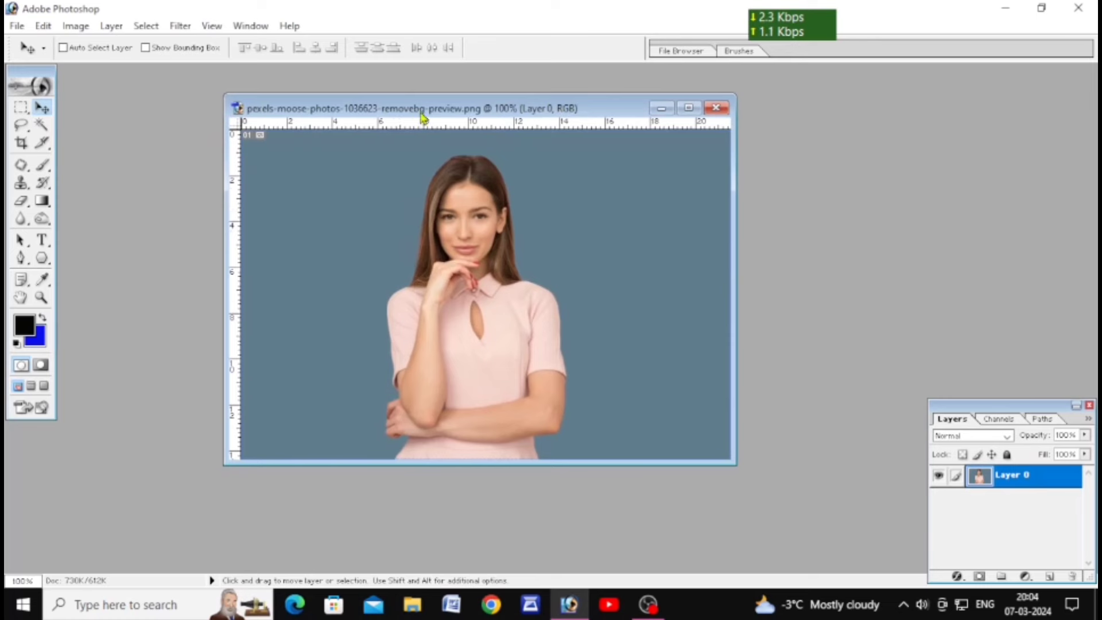
{"action": "left_click_drag", "start_coordinate": [422, 114], "coordinate": [457, 118]}
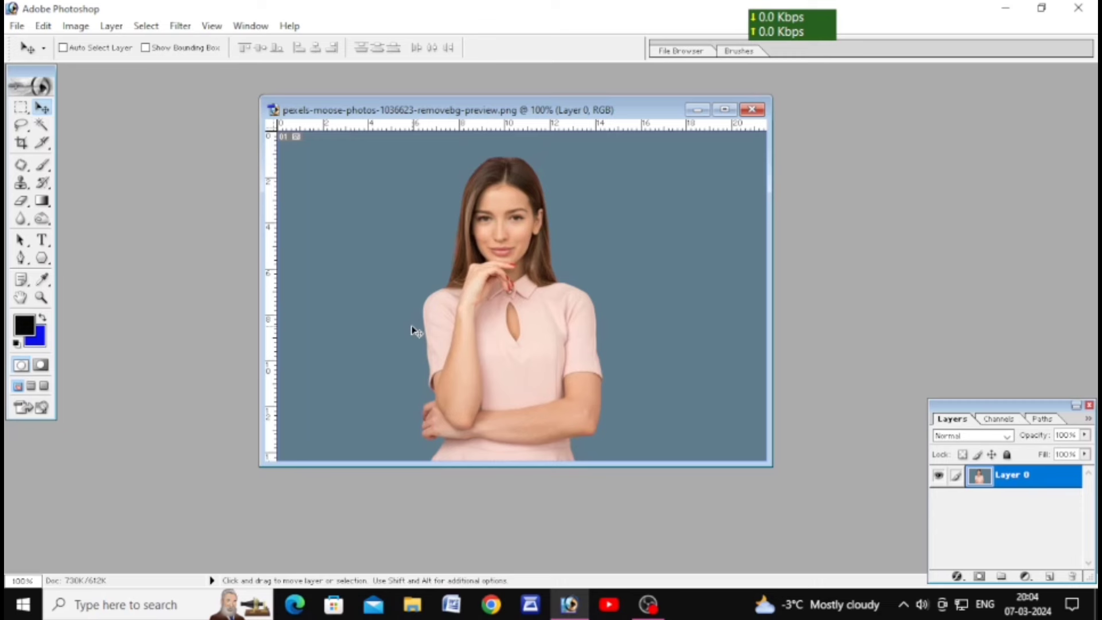
- Remove the plain blue-grey backdrop behind the woman using the Magic Wand at tolerance 32, and nudge her cutout within the canvas
{"action": "left_click", "coordinate": [42, 125]}
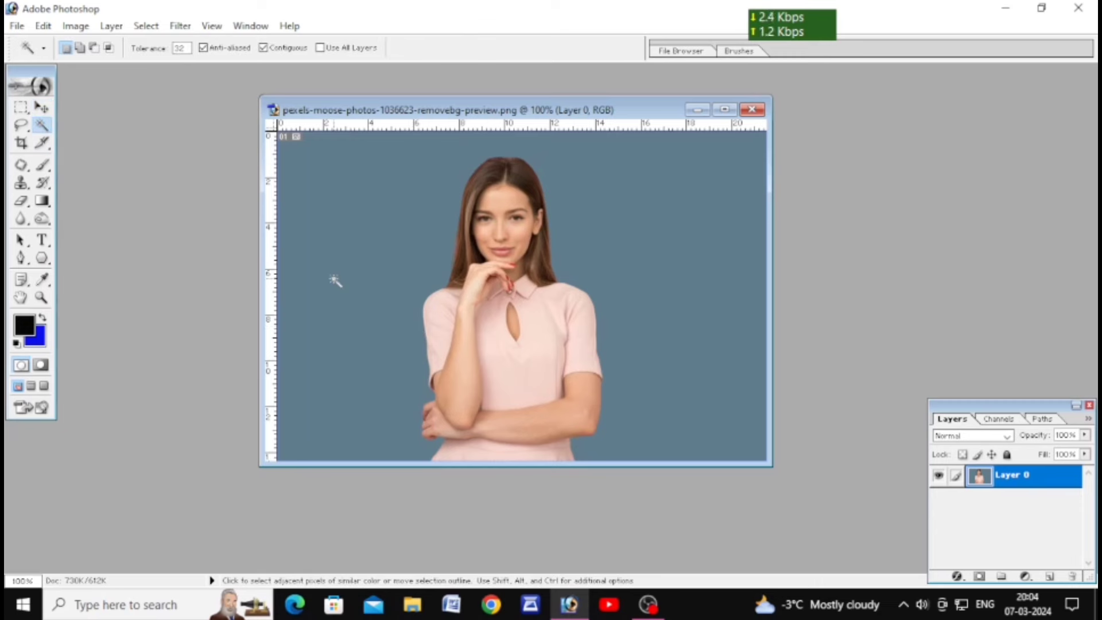
{"action": "key", "text": "v"}
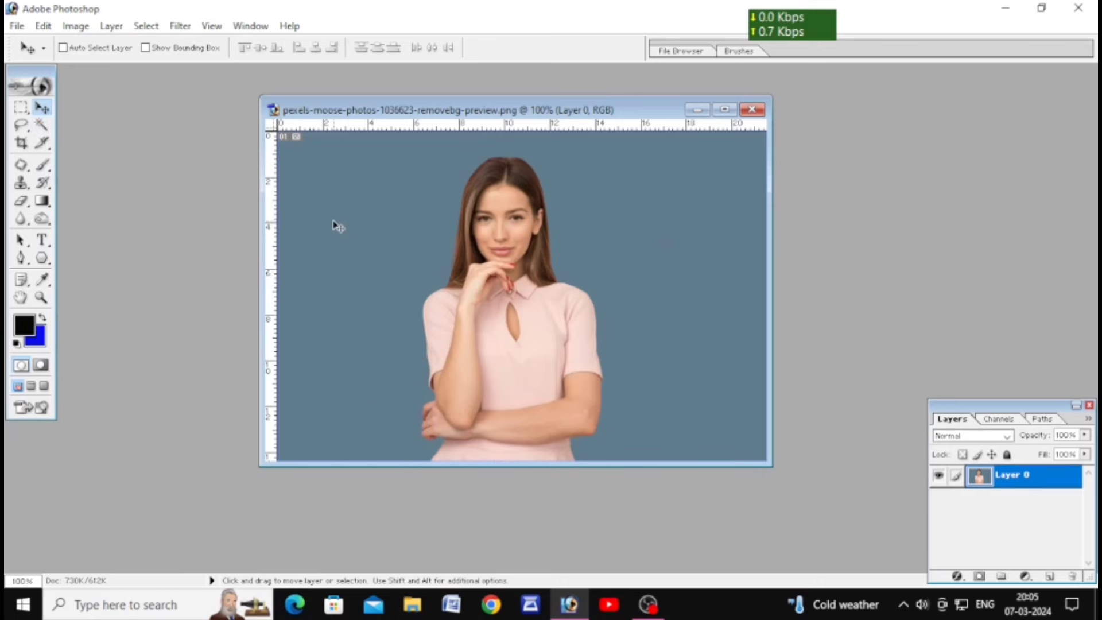
{"action": "left_click", "coordinate": [727, 110]}
{"action": "left_click", "coordinate": [42, 127]}
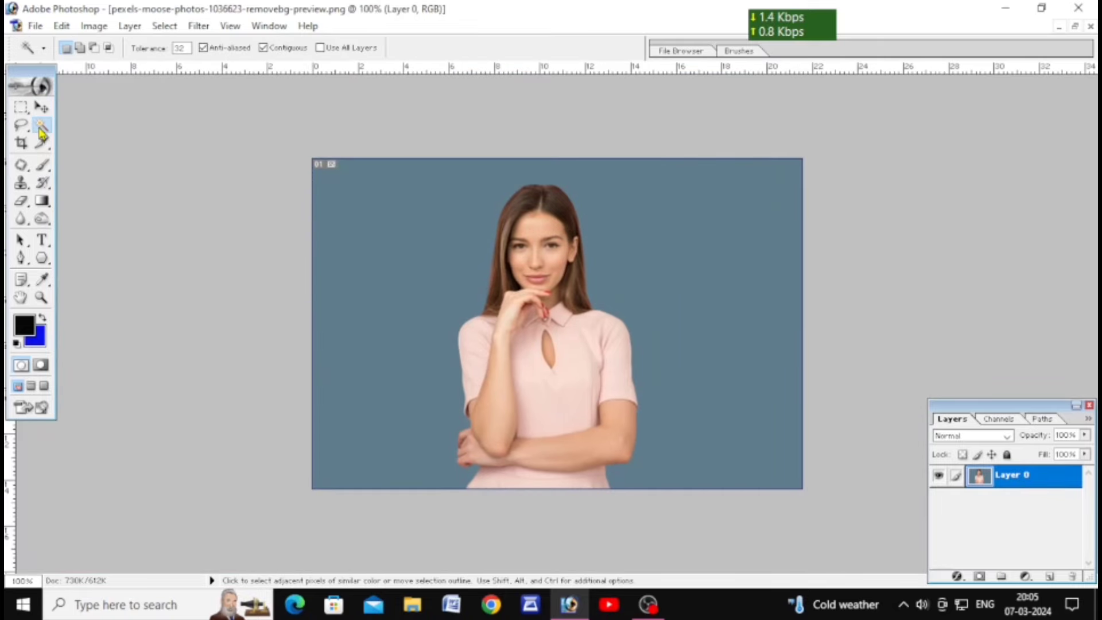
{"action": "left_click", "coordinate": [394, 259]}
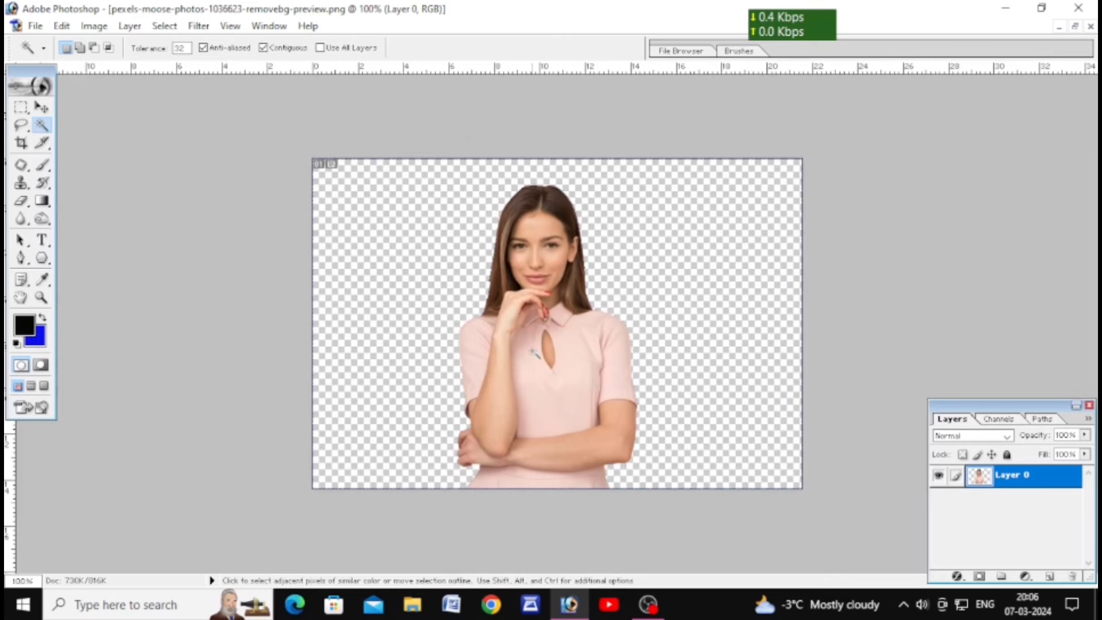
{"action": "scroll", "coordinate": [532, 353], "scroll_direction": "down", "scroll_amount": 1}
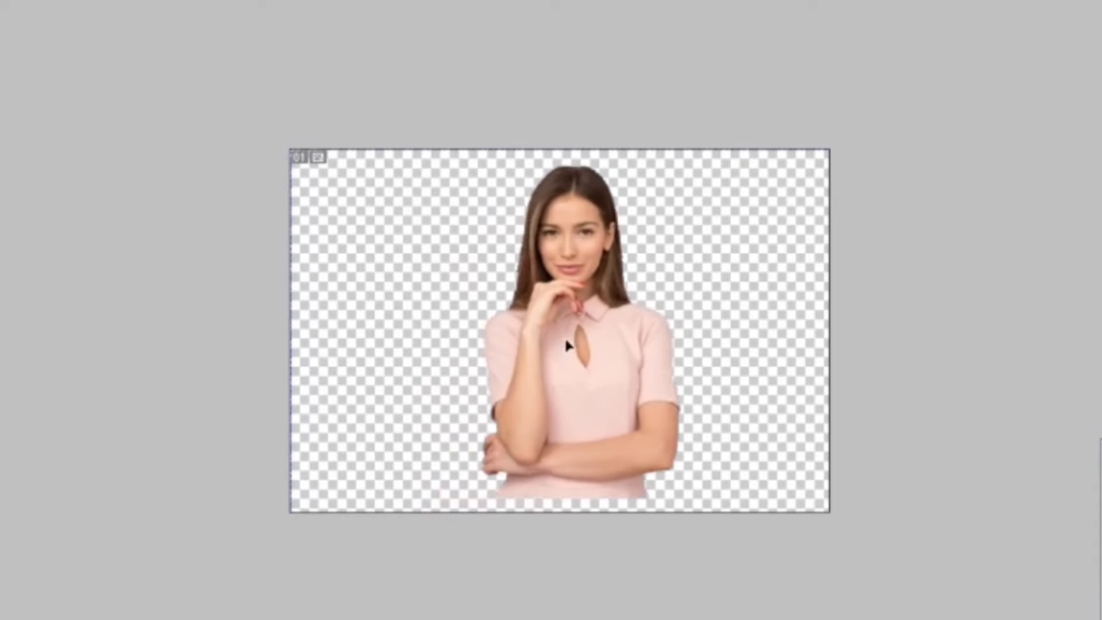
{"action": "left_click_drag", "start_coordinate": [516, 365], "coordinate": [544, 347]}
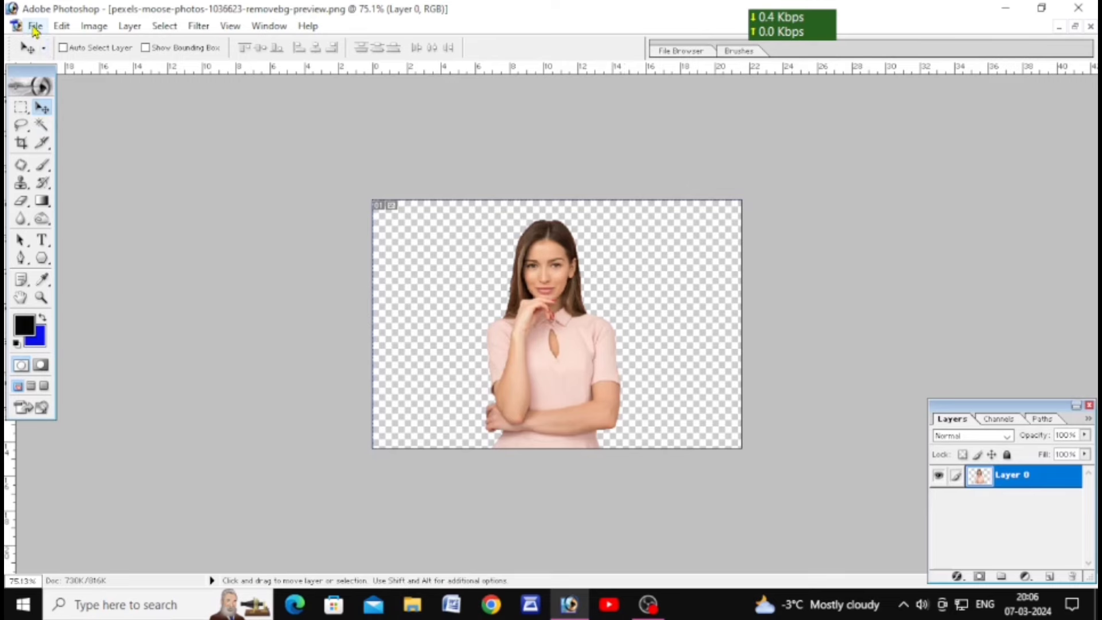
- Open the flower photo pexels-pixabay-355235 from the Downloads folder
{"action": "left_click", "coordinate": [35, 25]}
{"action": "left_click", "coordinate": [61, 63]}
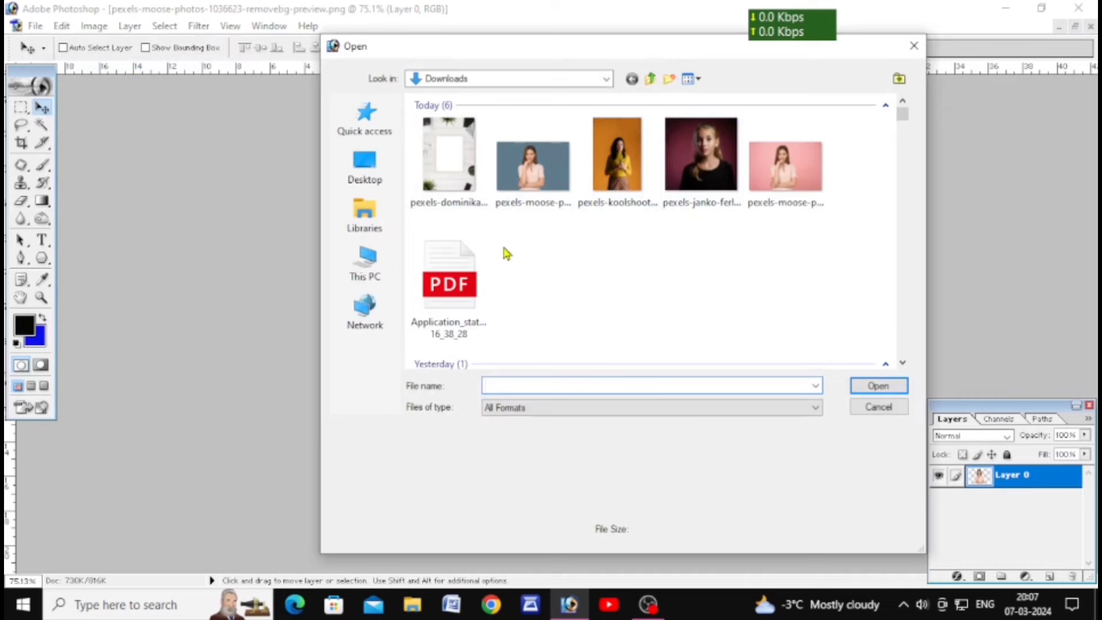
{"action": "scroll", "coordinate": [507, 254], "scroll_direction": "down", "scroll_amount": 5}
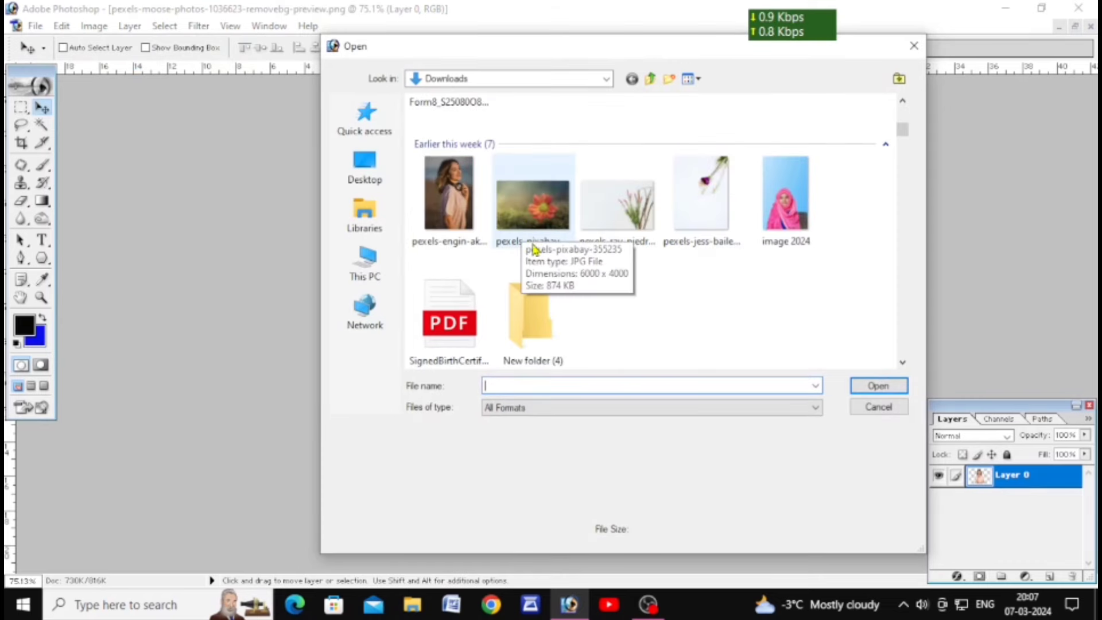
{"action": "left_click", "coordinate": [523, 214]}
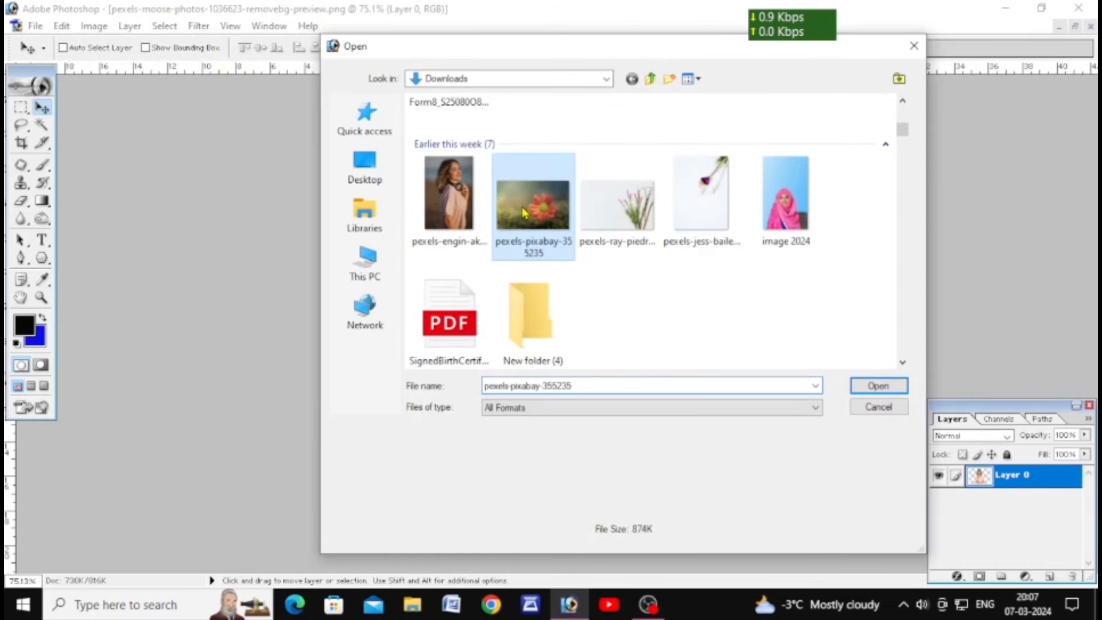
{"action": "left_click", "coordinate": [876, 385]}
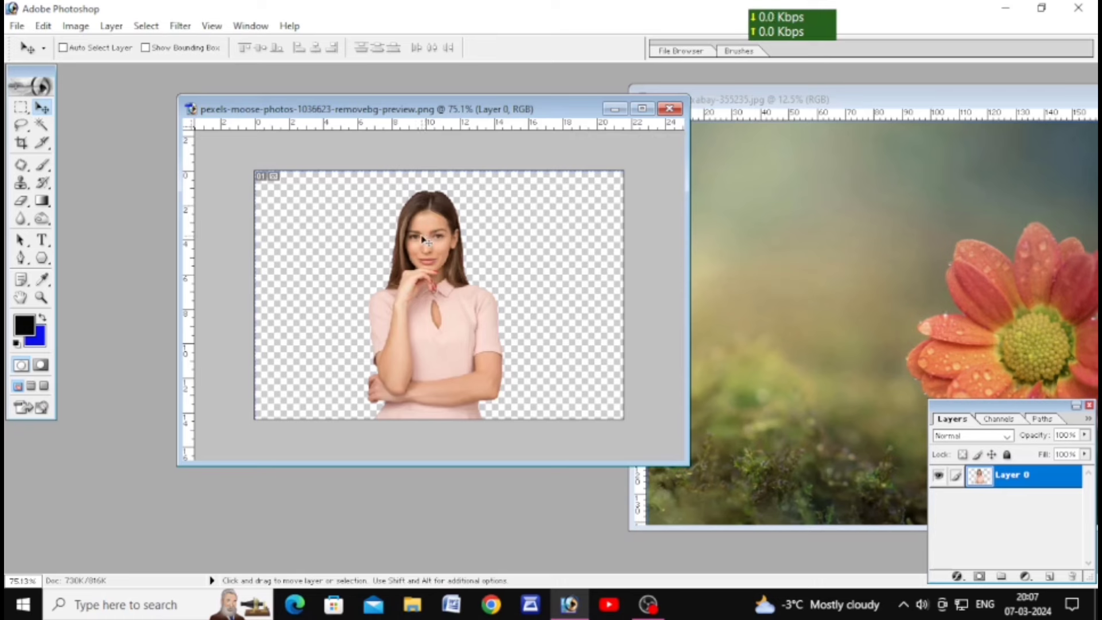
- Copy the woman's cutout into the flower photo as a new layer, placing it in the empty area left of the flower
{"action": "left_click", "coordinate": [20, 108]}
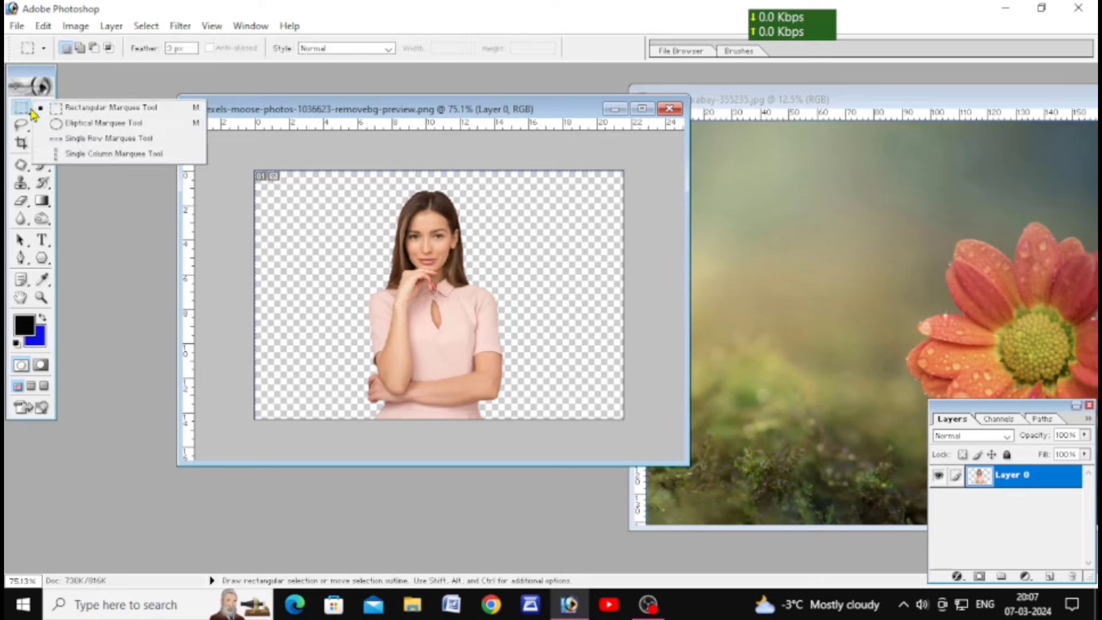
{"action": "left_click", "coordinate": [86, 107]}
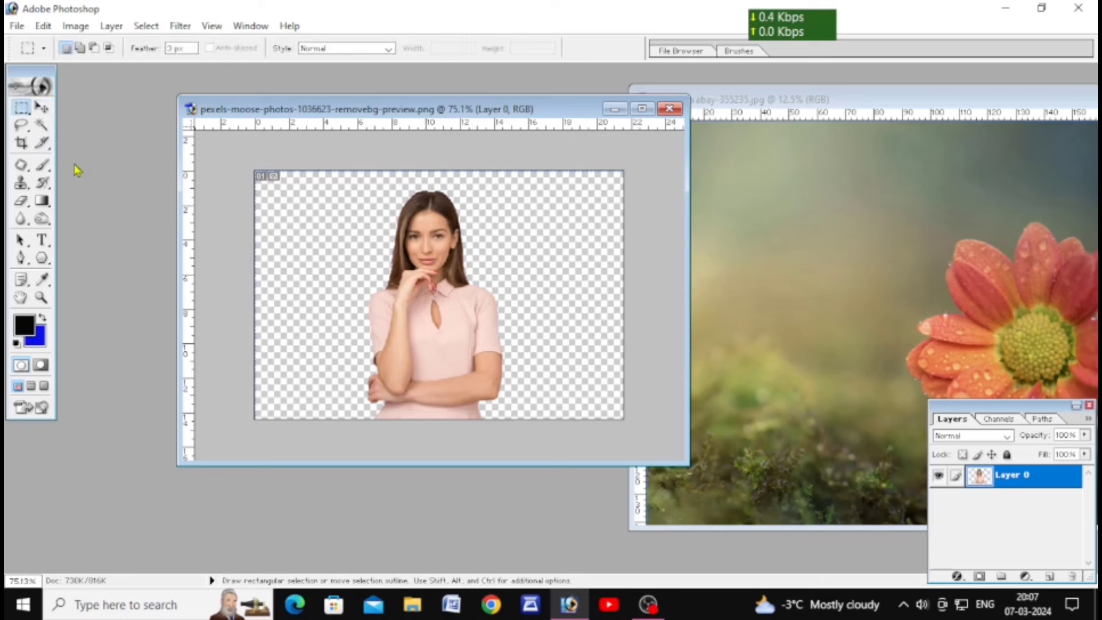
{"action": "left_click", "coordinate": [42, 109]}
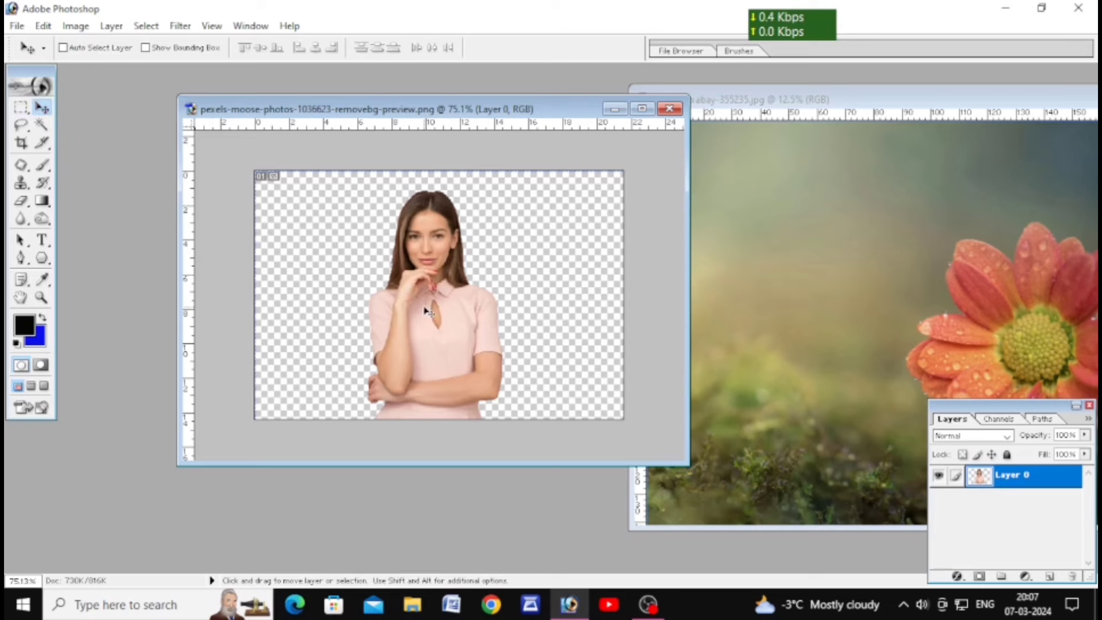
{"action": "left_click_drag", "start_coordinate": [429, 312], "coordinate": [786, 287]}
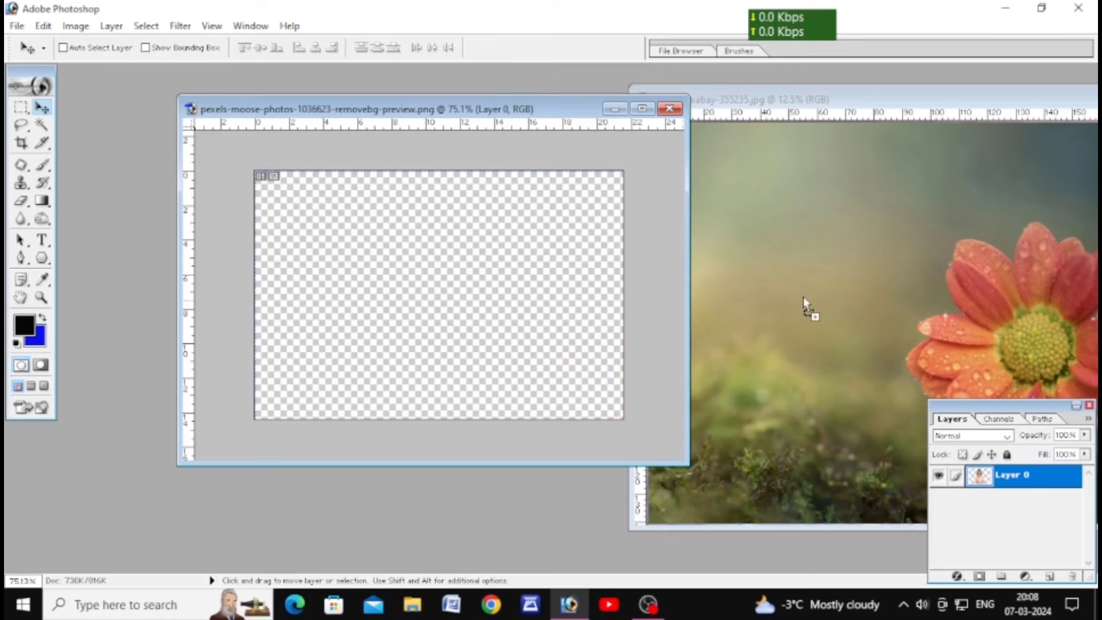
{"action": "left_click_drag", "start_coordinate": [804, 298], "coordinate": [803, 297]}
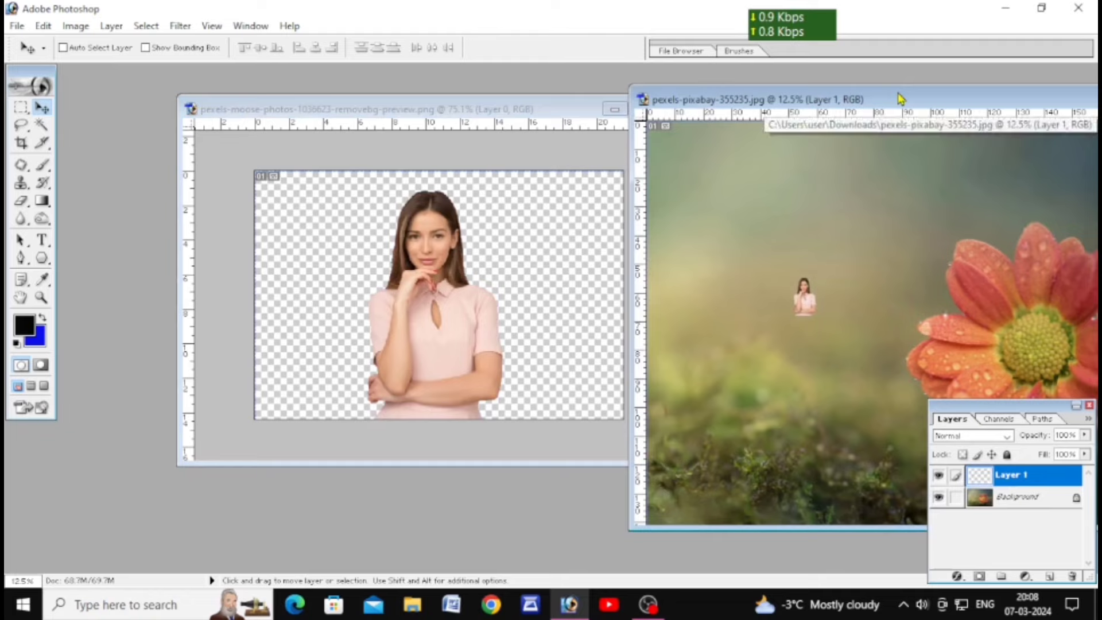
- Maximize the flower photo and enlarge the woman's layer with Free Transform, positioning her left of the flower along the photo's lower edge
{"action": "left_click_drag", "start_coordinate": [900, 98], "coordinate": [445, 74]}
{"action": "left_click", "coordinate": [750, 75]}
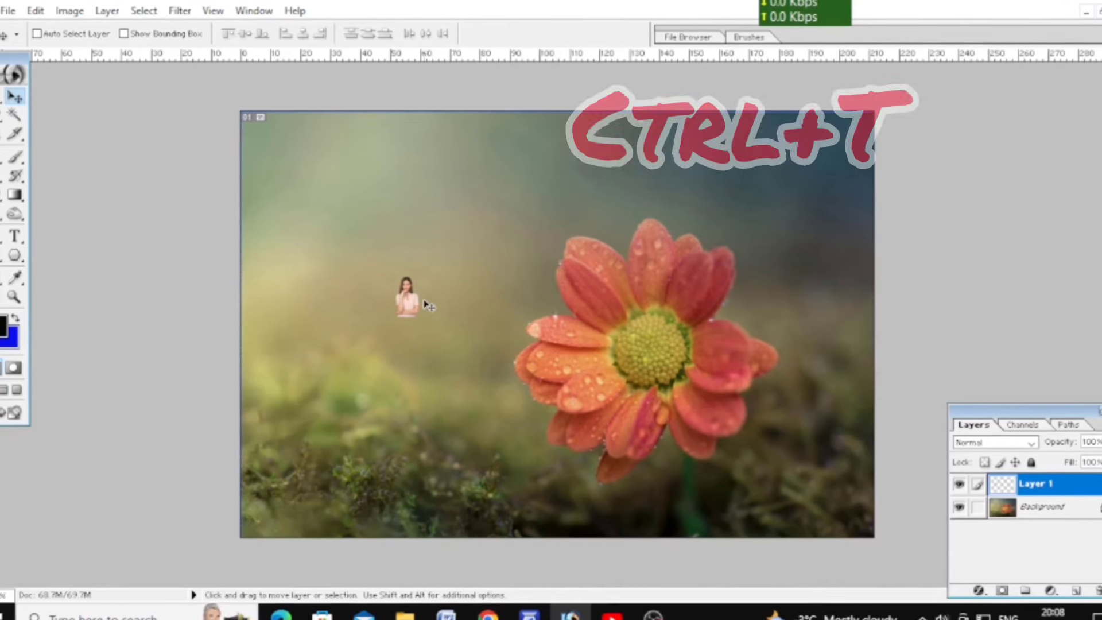
{"action": "key", "text": "ctrl+t"}
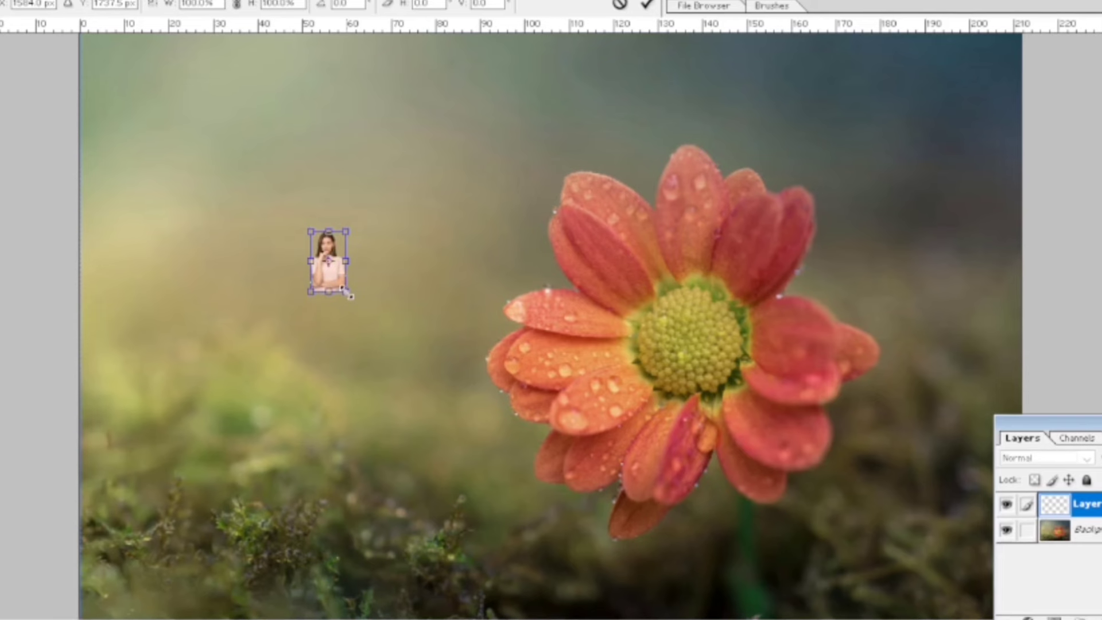
{"action": "left_click_drag", "start_coordinate": [348, 293], "coordinate": [625, 590]}
{"action": "left_click_drag", "start_coordinate": [491, 571], "coordinate": [346, 432]}
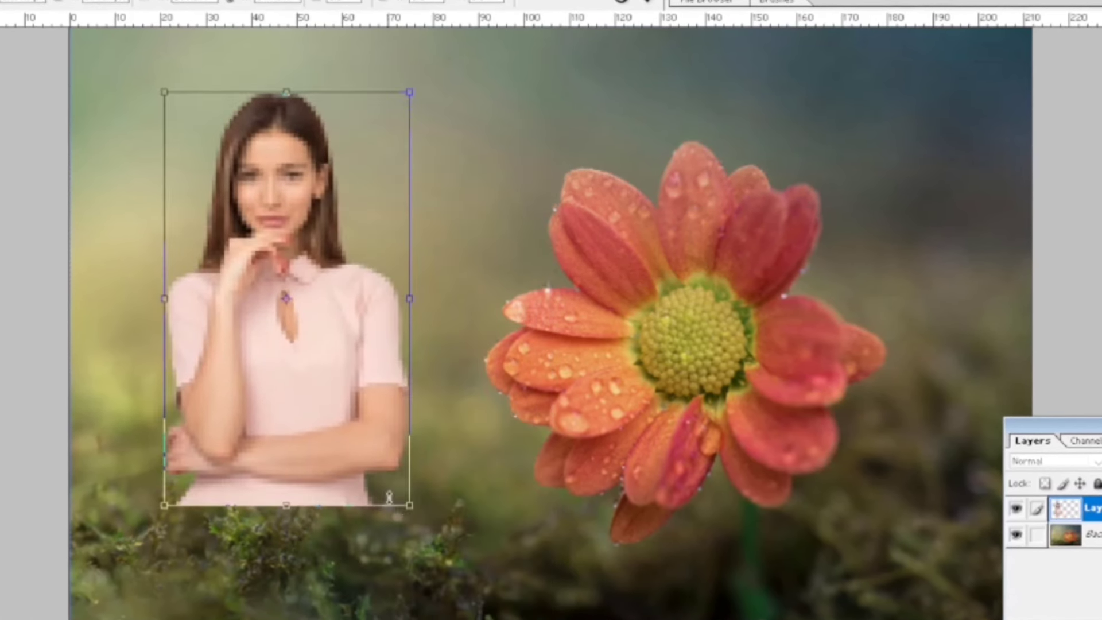
{"action": "left_click_drag", "start_coordinate": [405, 511], "coordinate": [512, 619]}
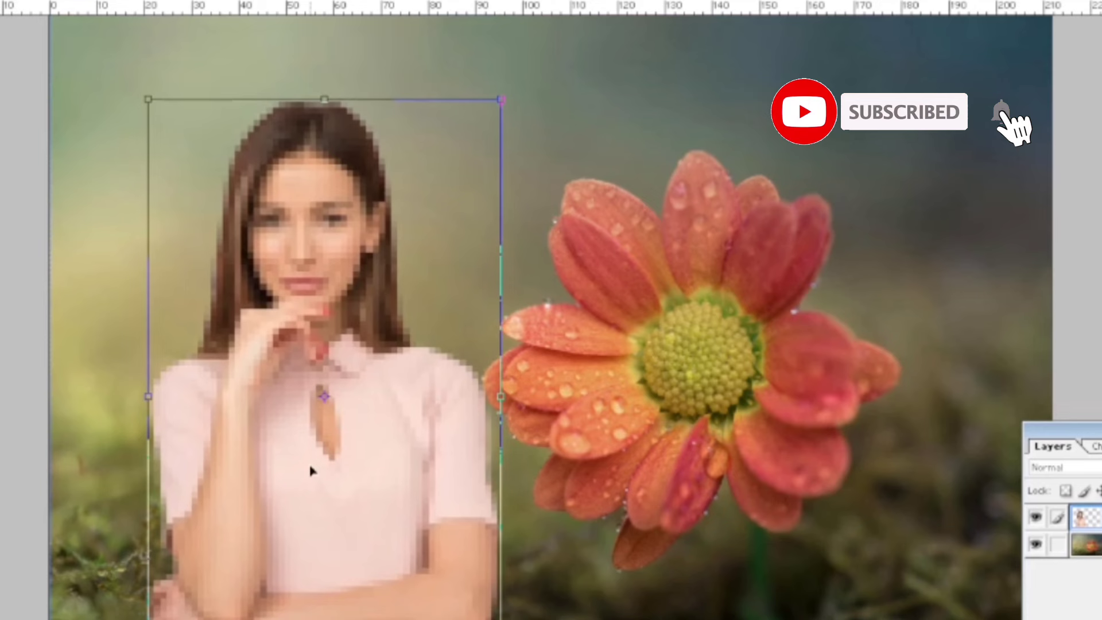
{"action": "left_click_drag", "start_coordinate": [310, 471], "coordinate": [304, 401]}
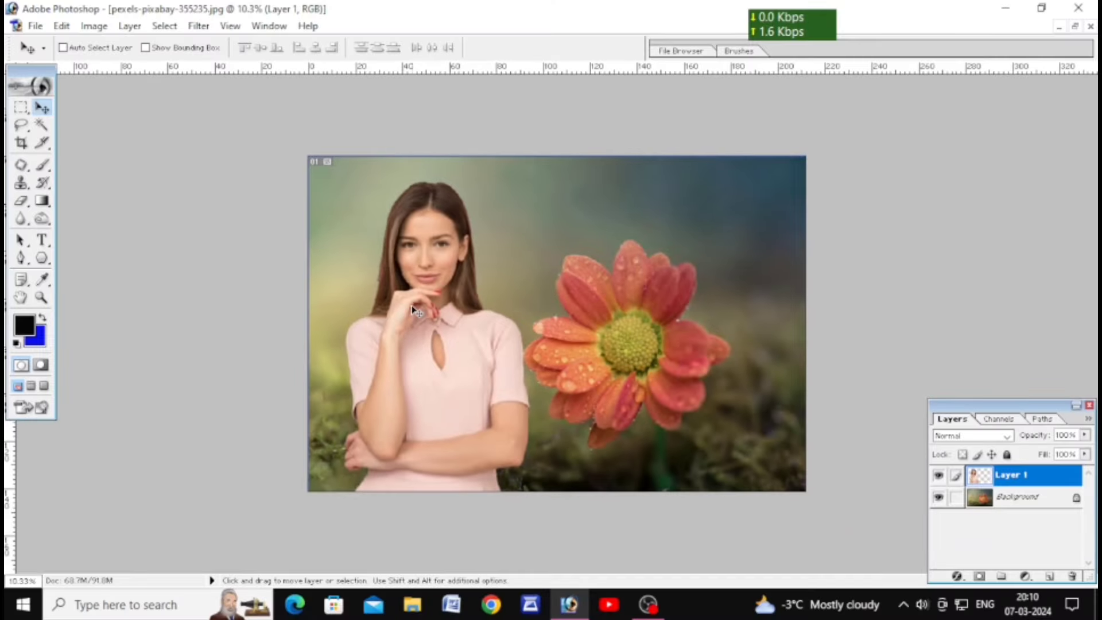
- Moderately increase the saturation of the woman's layer with a Hue/Saturation adjustment, leaving Hue at 0
{"action": "key", "text": "ctrl+u"}
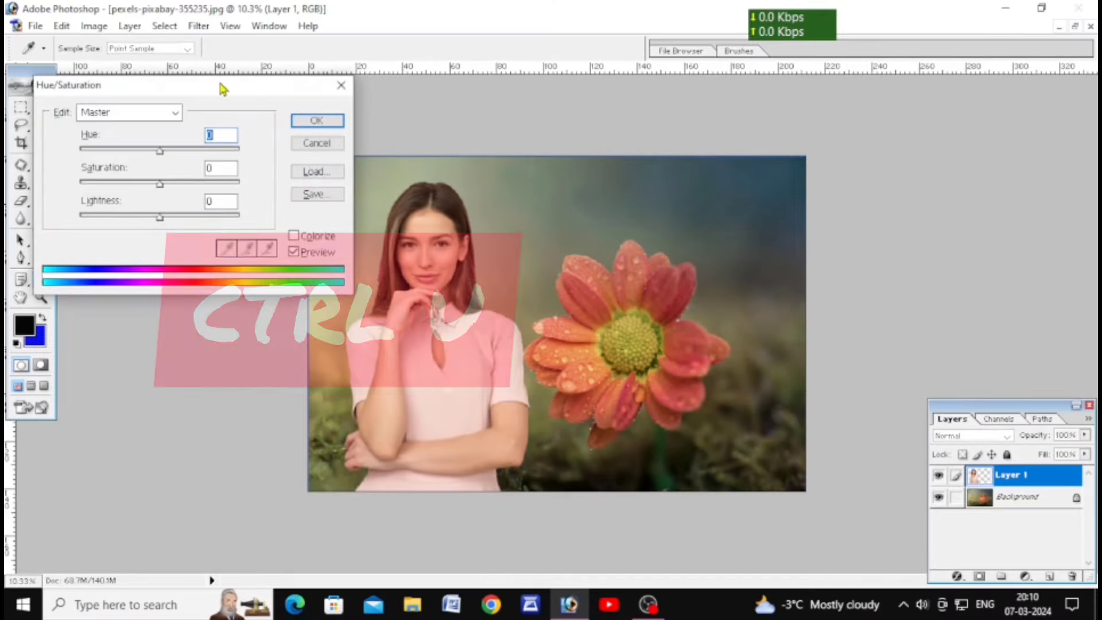
{"action": "left_click_drag", "start_coordinate": [220, 86], "coordinate": [428, 87]}
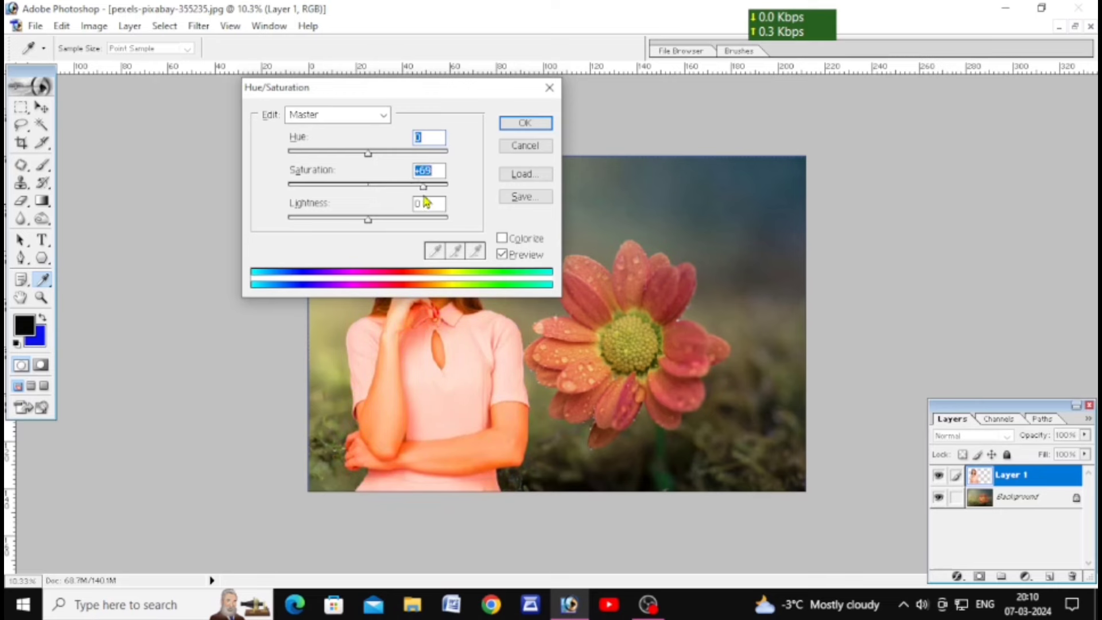
{"action": "left_click_drag", "start_coordinate": [423, 186], "coordinate": [393, 192]}
{"action": "left_click_drag", "start_coordinate": [452, 91], "coordinate": [232, 83]}
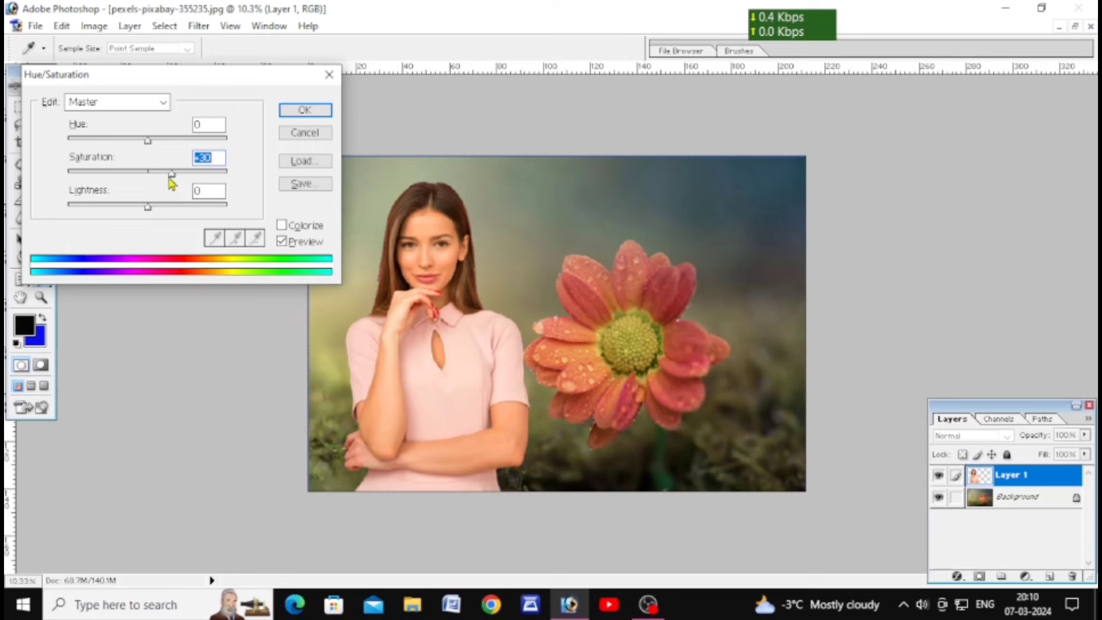
{"action": "left_click_drag", "start_coordinate": [170, 180], "coordinate": [160, 214]}
{"action": "left_click", "coordinate": [306, 111]}
{"action": "key", "text": "ctrl+minus"}
{"action": "key", "text": "ctrl+minus"}
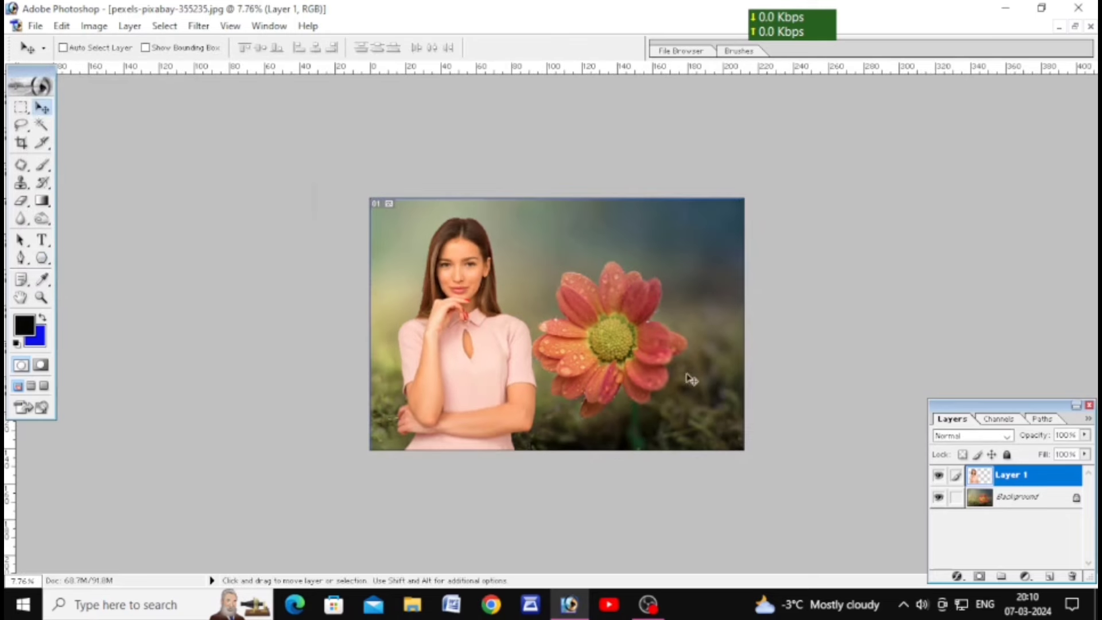
{"action": "scroll", "coordinate": [528, 335], "scroll_direction": "up", "scroll_amount": 2}
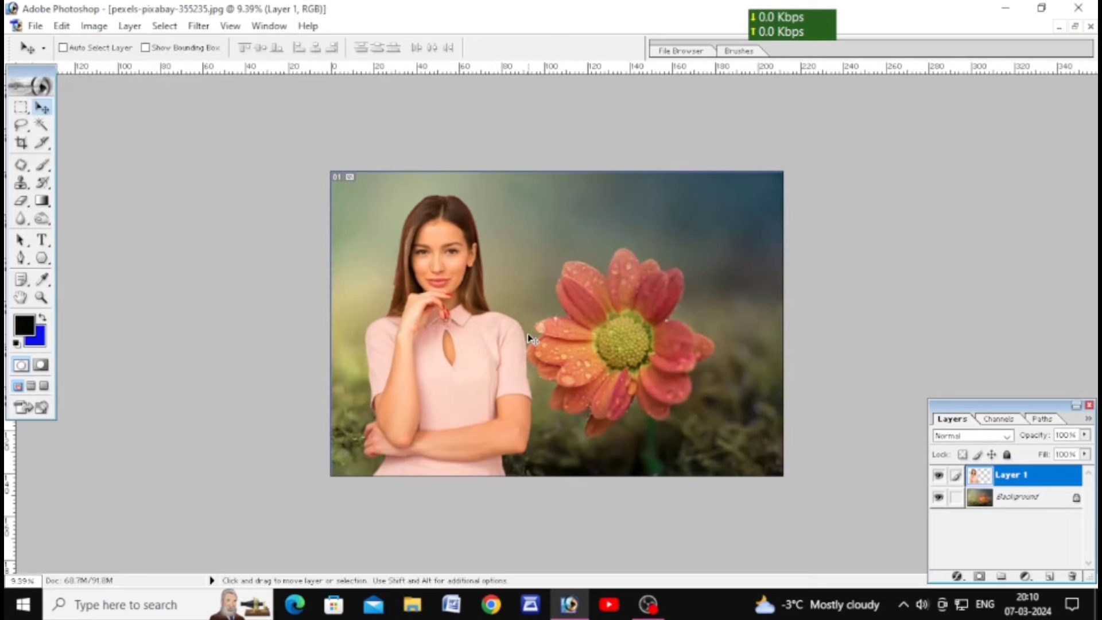
{"action": "scroll", "coordinate": [528, 333], "scroll_direction": "down", "scroll_amount": 1}
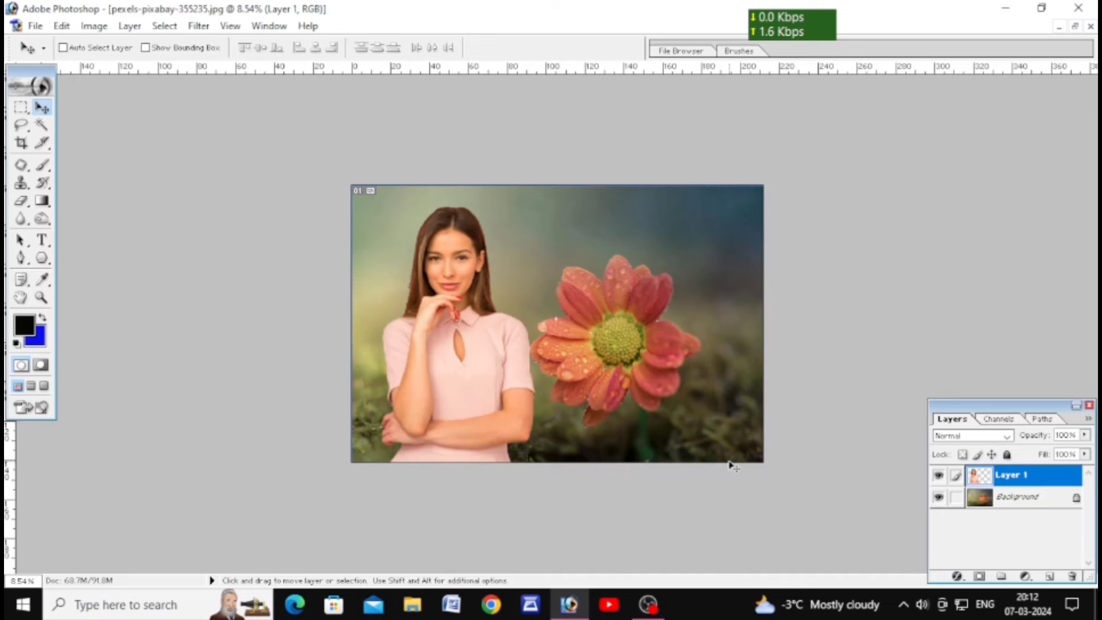